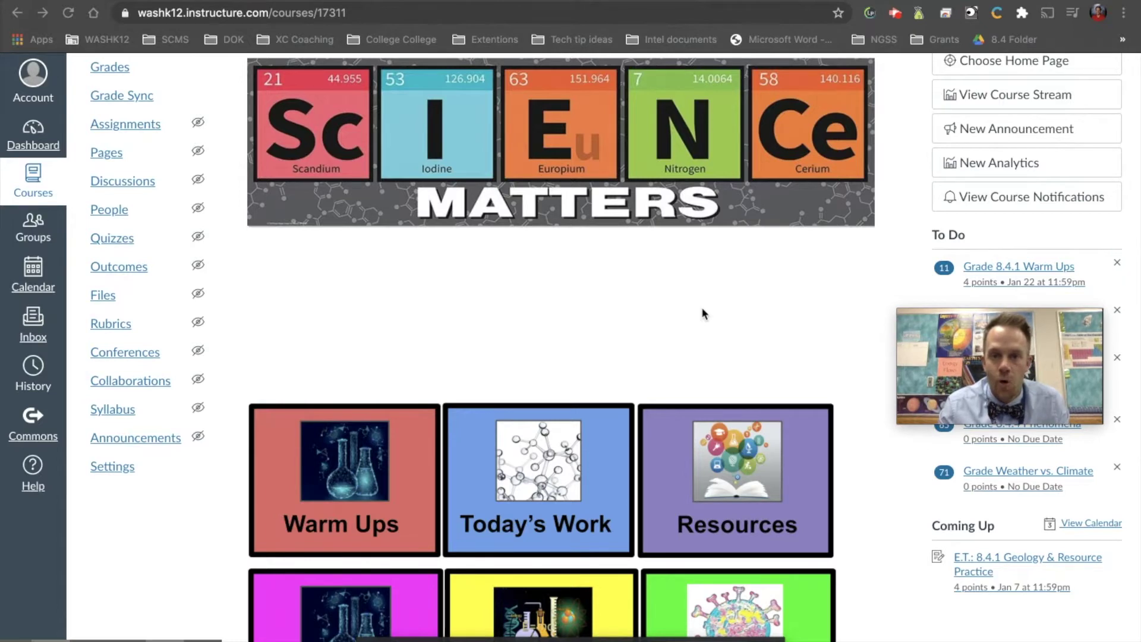
Open the science course's Discussions page and look through the list of existing discussions.
left_click(141, 185)
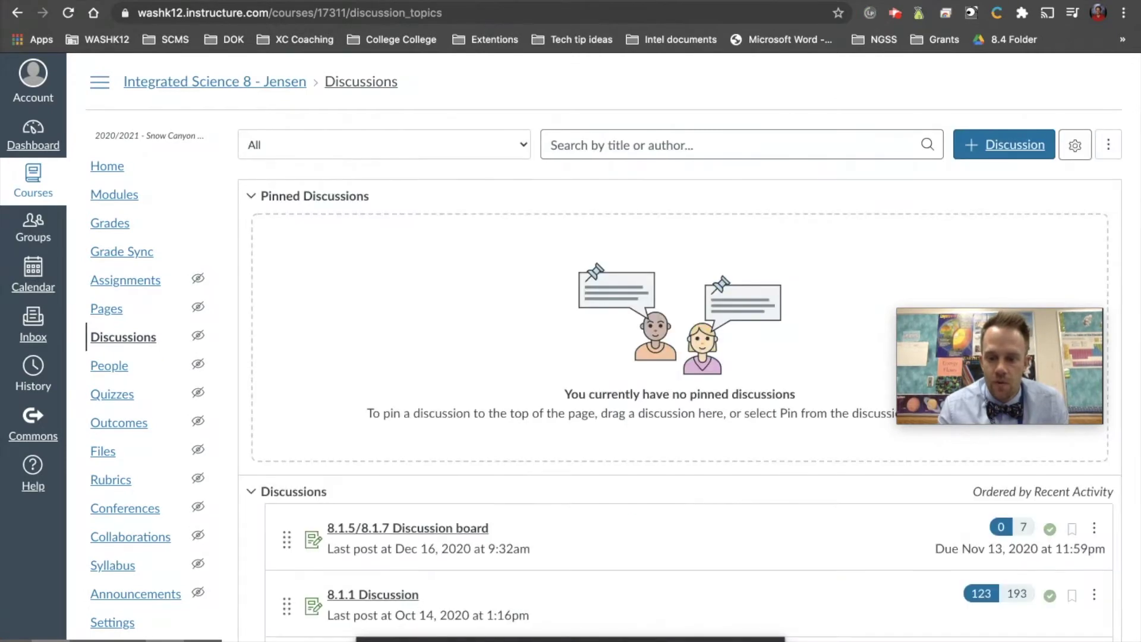
scroll(608, 562, "down", 9)
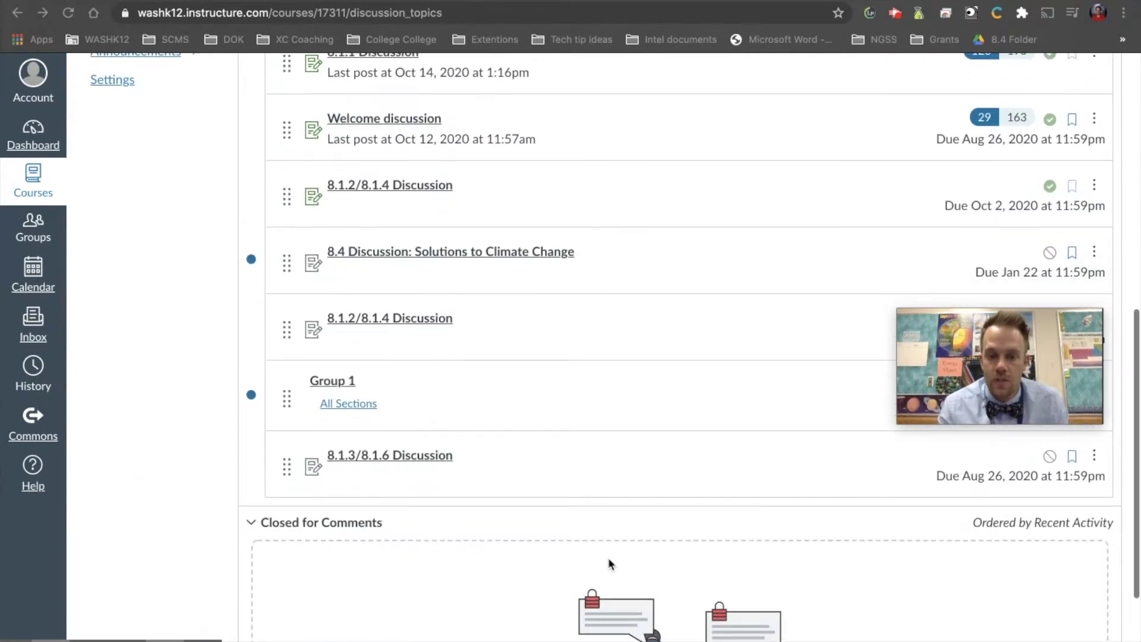
scroll(607, 562, "up", 3)
left_click_drag(141, 580, 100, 570)
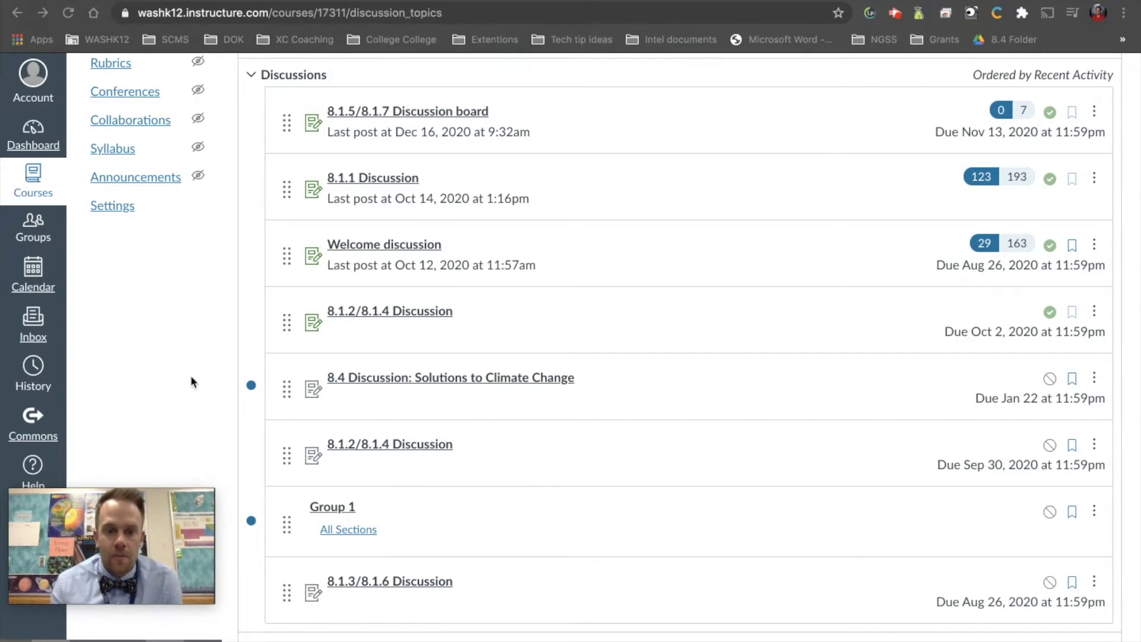
Open the Welcome discussion and review its instructions, highlighting the requirement to respond to at least two other posts.
left_click(383, 246)
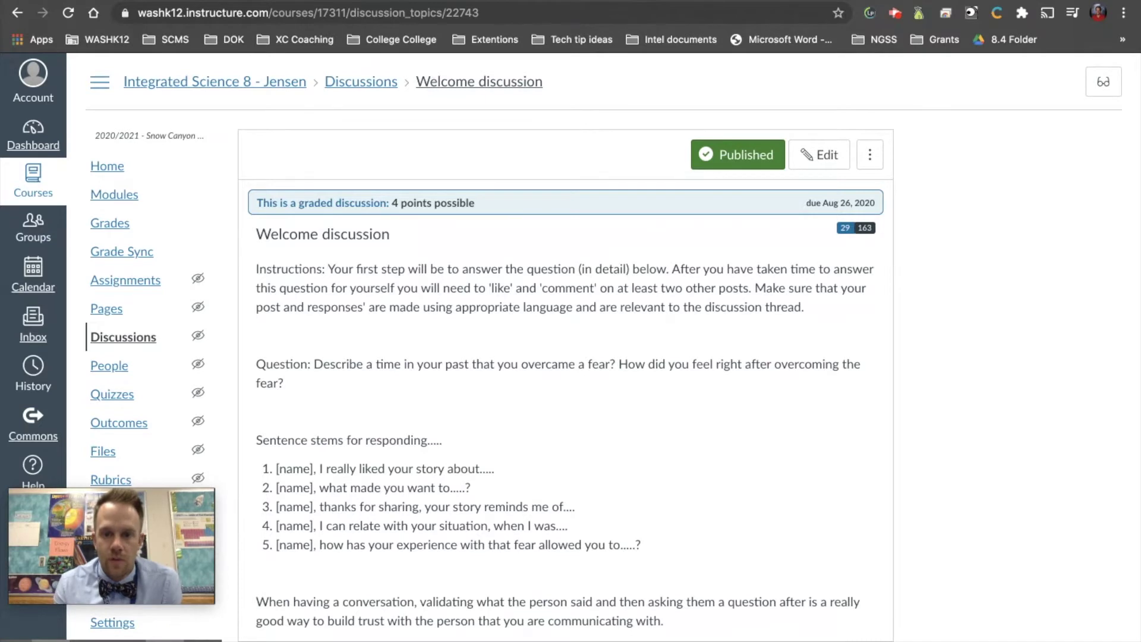
left_click_drag(628, 287, 746, 285)
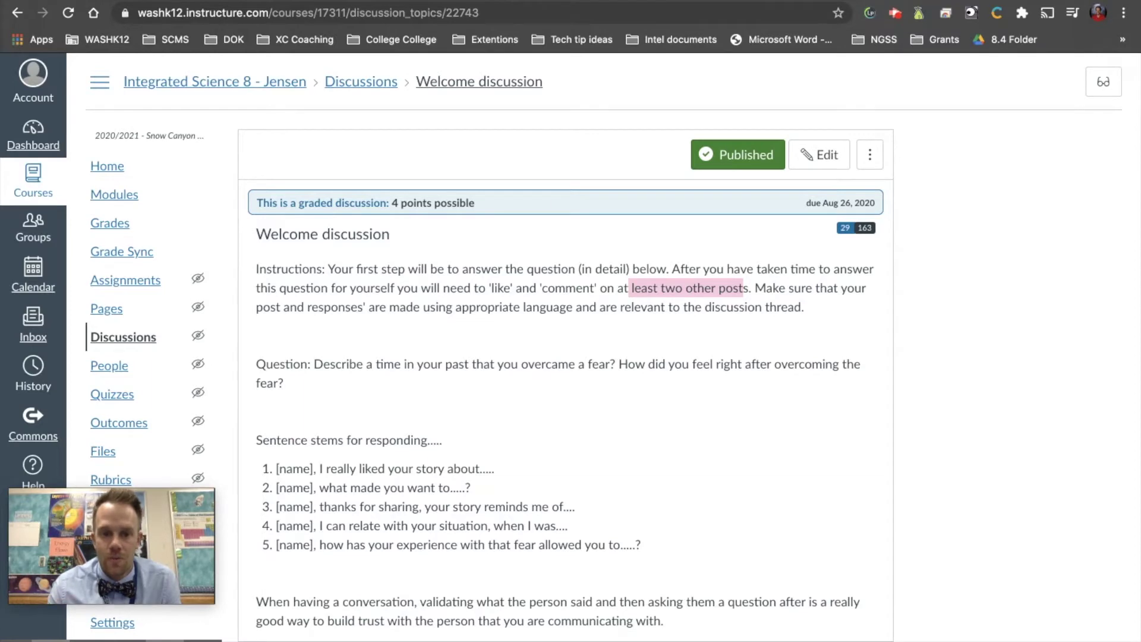
scroll(739, 407, "down", 3)
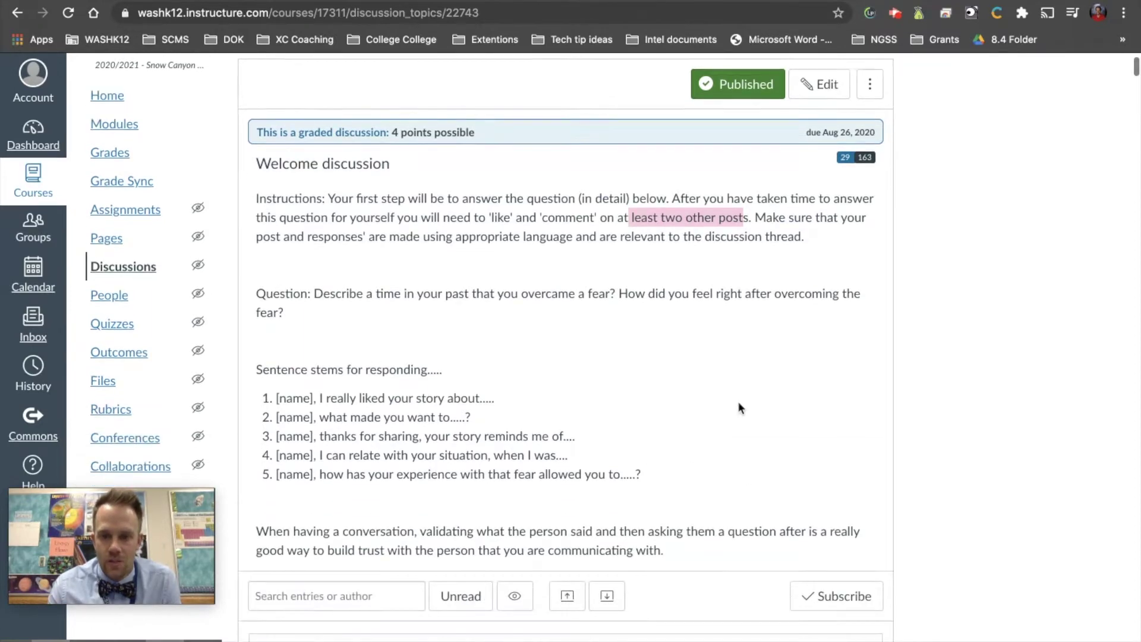
scroll(740, 408, "up", 2)
scroll(564, 357, "down", 2)
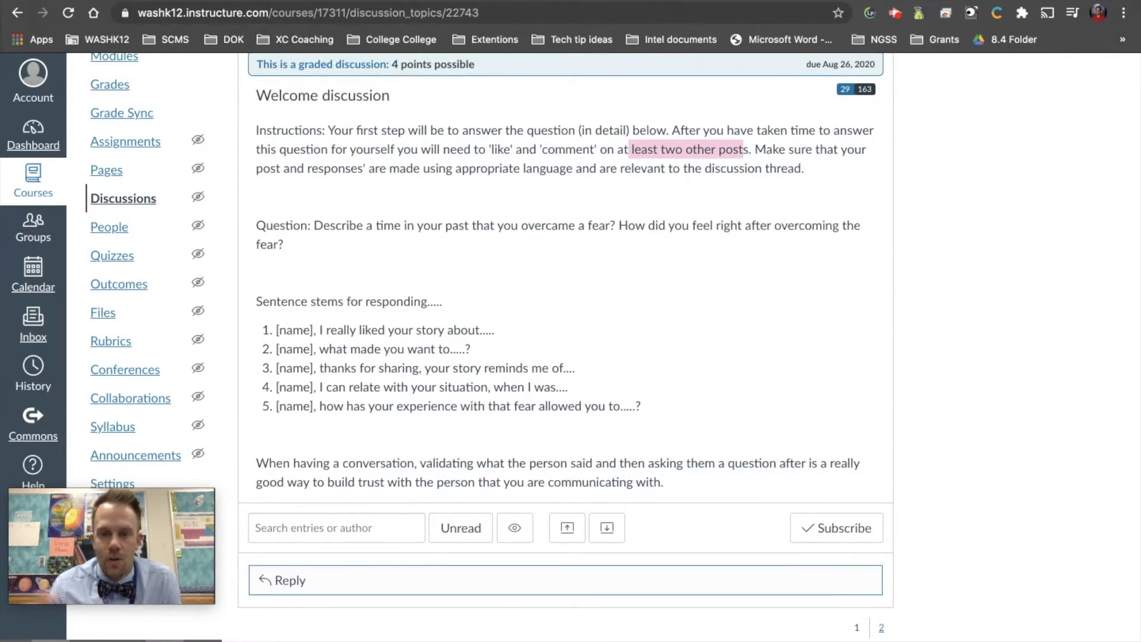
scroll(133, 320, "up", 3)
Return to the discussion list, open the 8.1.5/8.1.7 Discussion board and look through its group conversations.
left_click(134, 324)
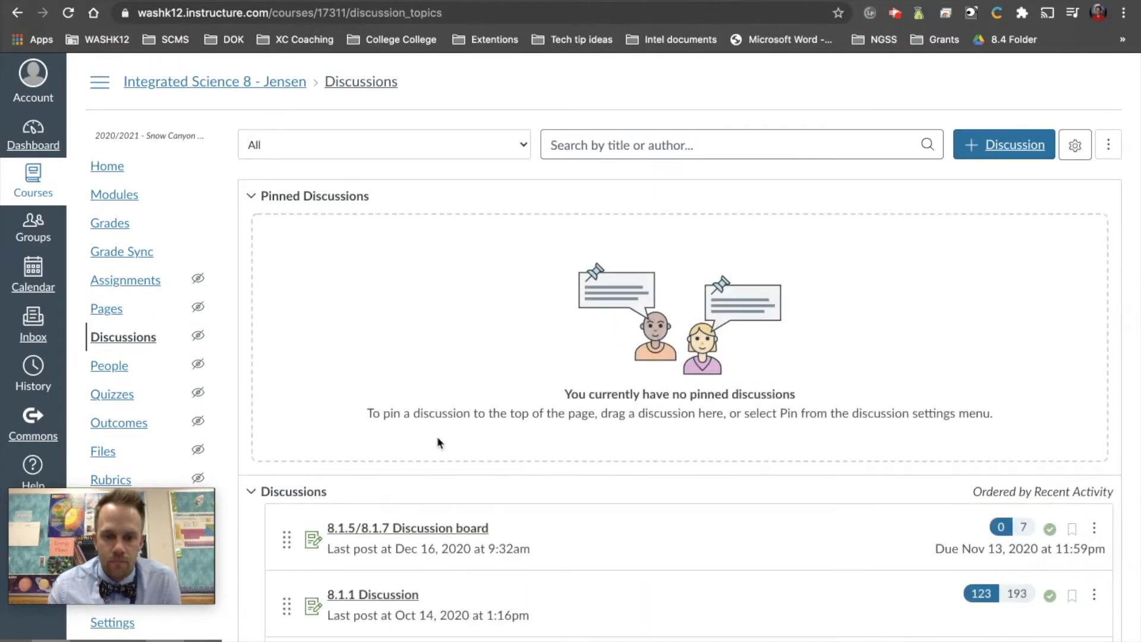
scroll(436, 436, "down", 3)
left_click(446, 358)
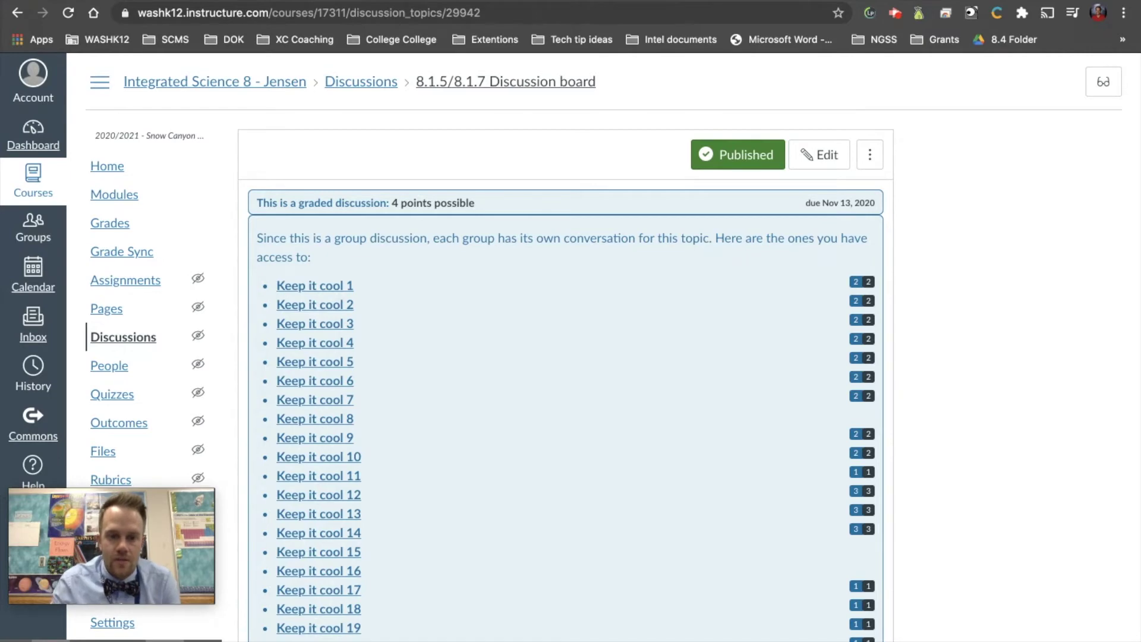
scroll(564, 357, "down", 20)
scroll(565, 357, "up", 5)
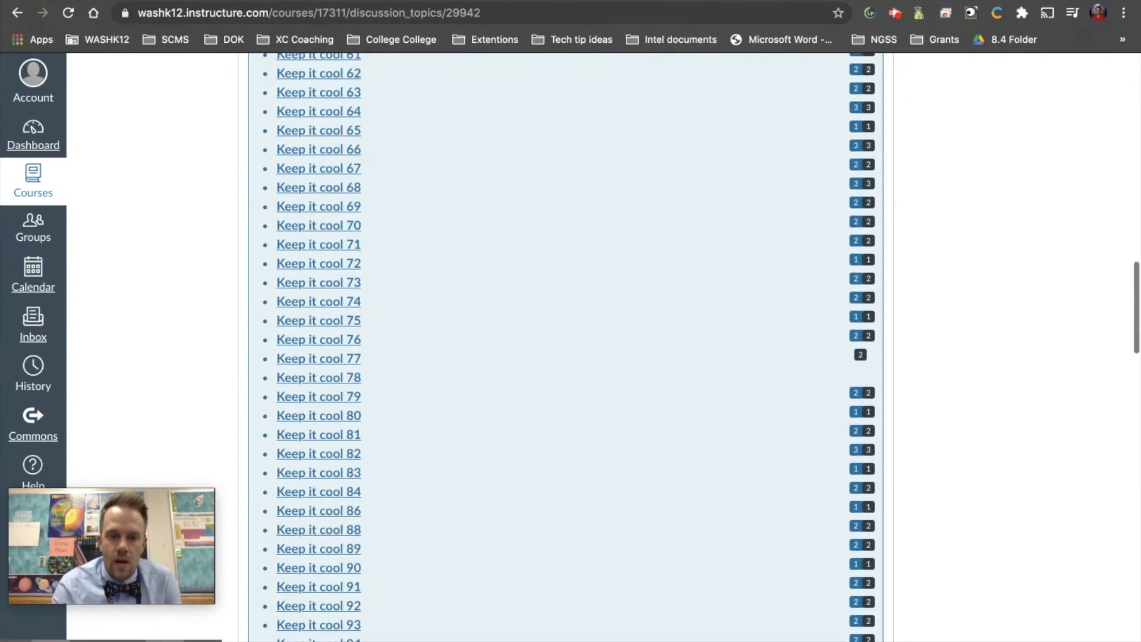
scroll(564, 356, "up", 20)
scroll(564, 356, "down", 4)
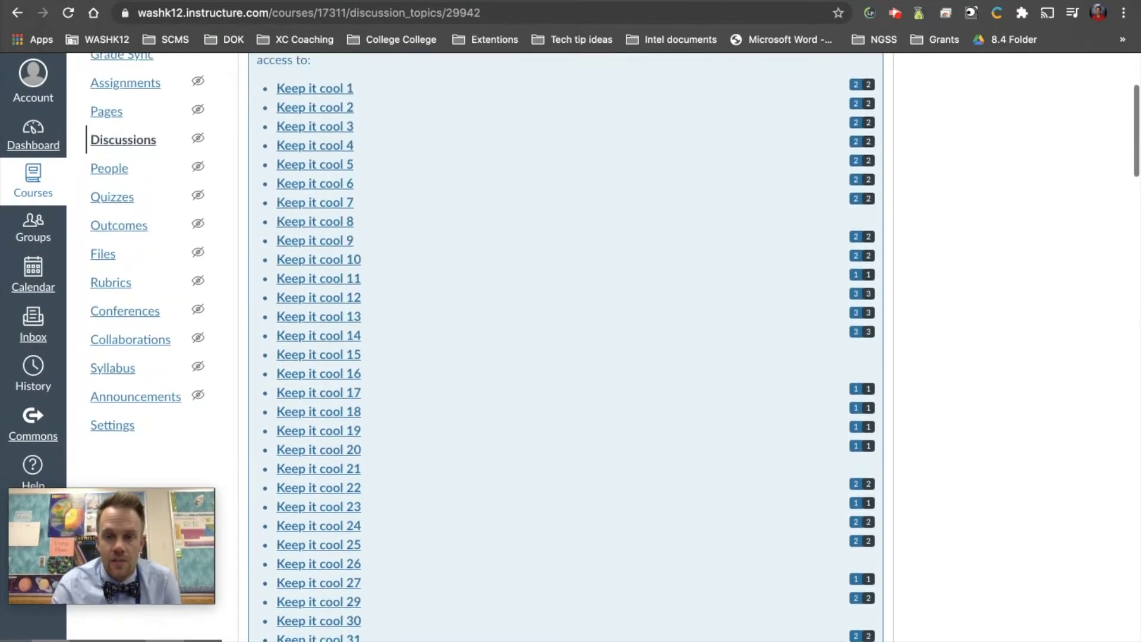
scroll(356, 137, "up", 1)
Open the Keep it cool 1 conversation, read its standards, scenario and point requirements, and return to the group list.
left_click(337, 137)
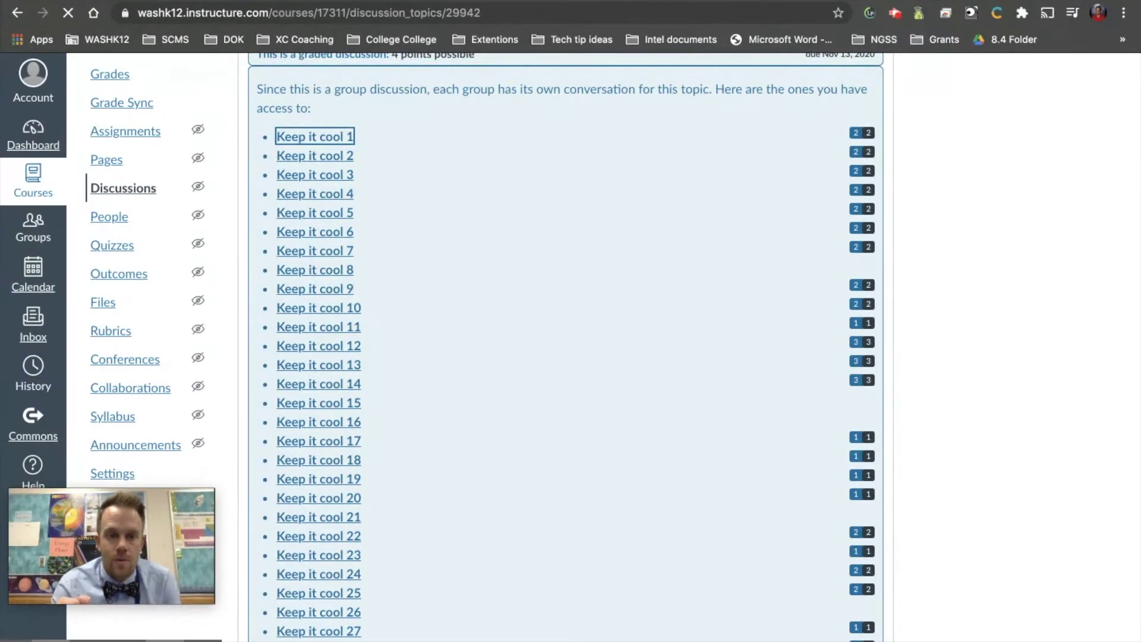
scroll(565, 356, "down", 3)
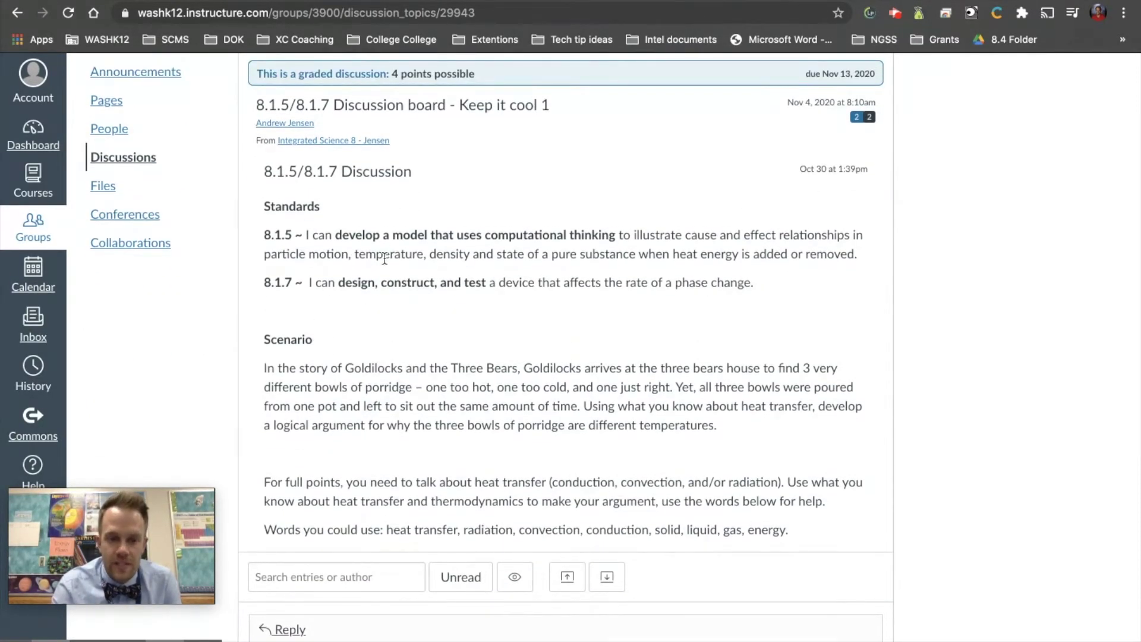
scroll(387, 368, "up", 1)
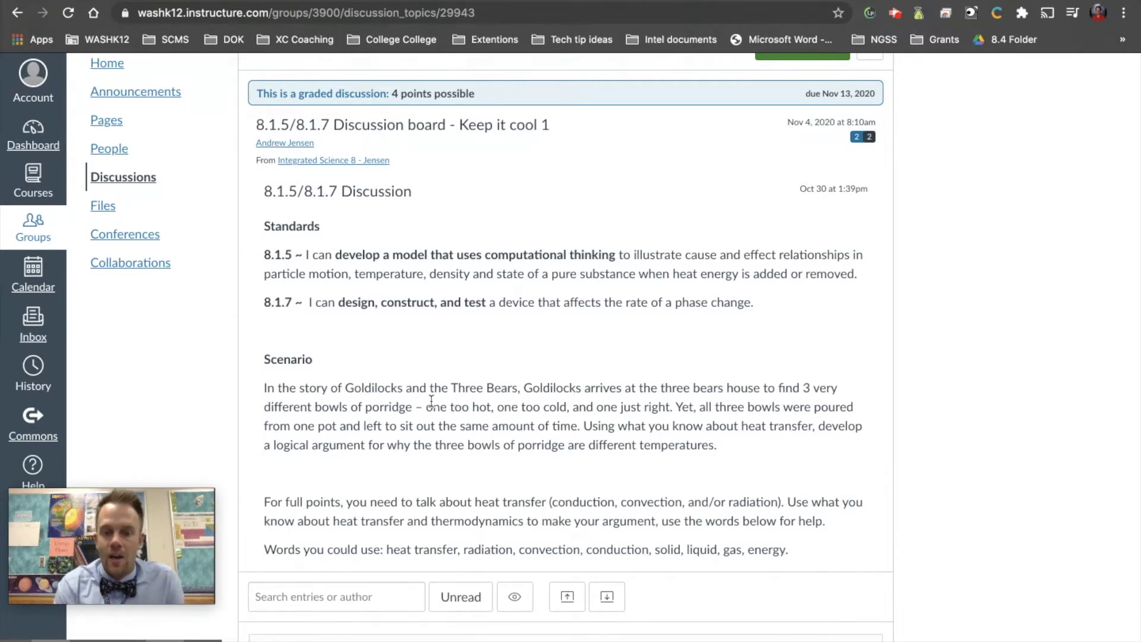
left_click_drag(431, 406, 658, 406)
left_click(506, 408)
scroll(658, 406, "up", 3)
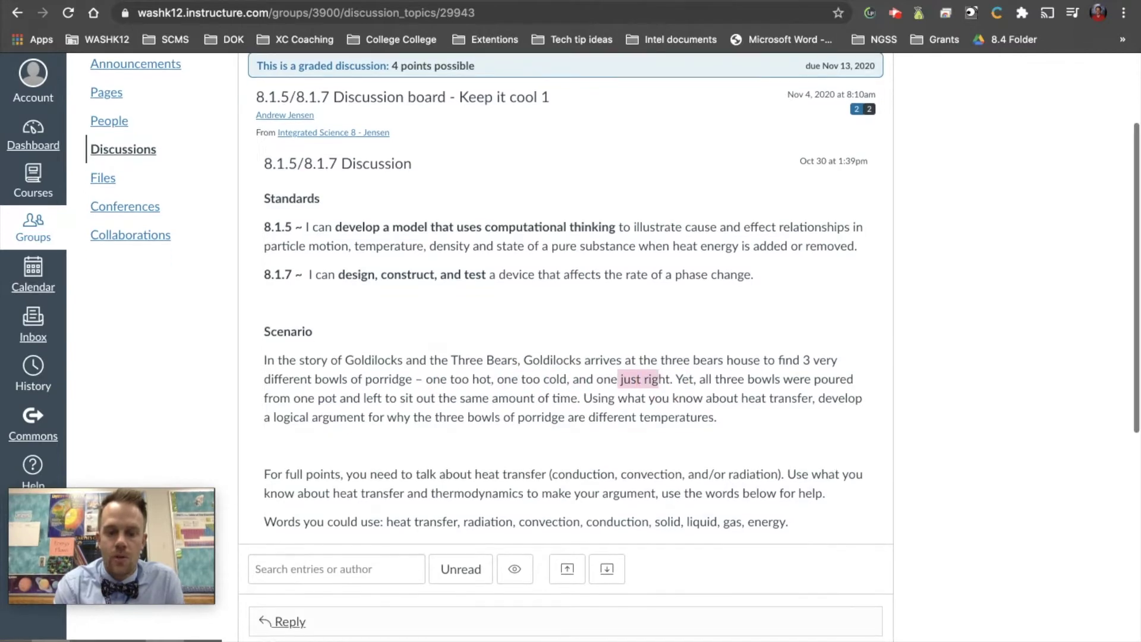
scroll(570, 357, "down", 3)
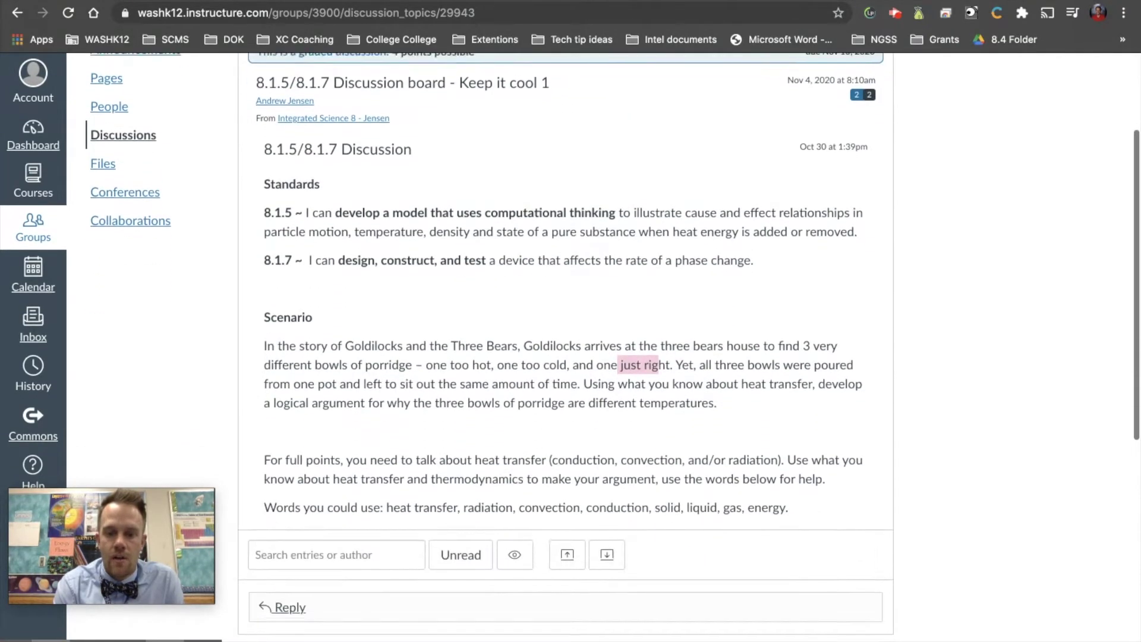
scroll(571, 356, "down", 5)
scroll(570, 357, "up", 8)
scroll(571, 356, "left", 2)
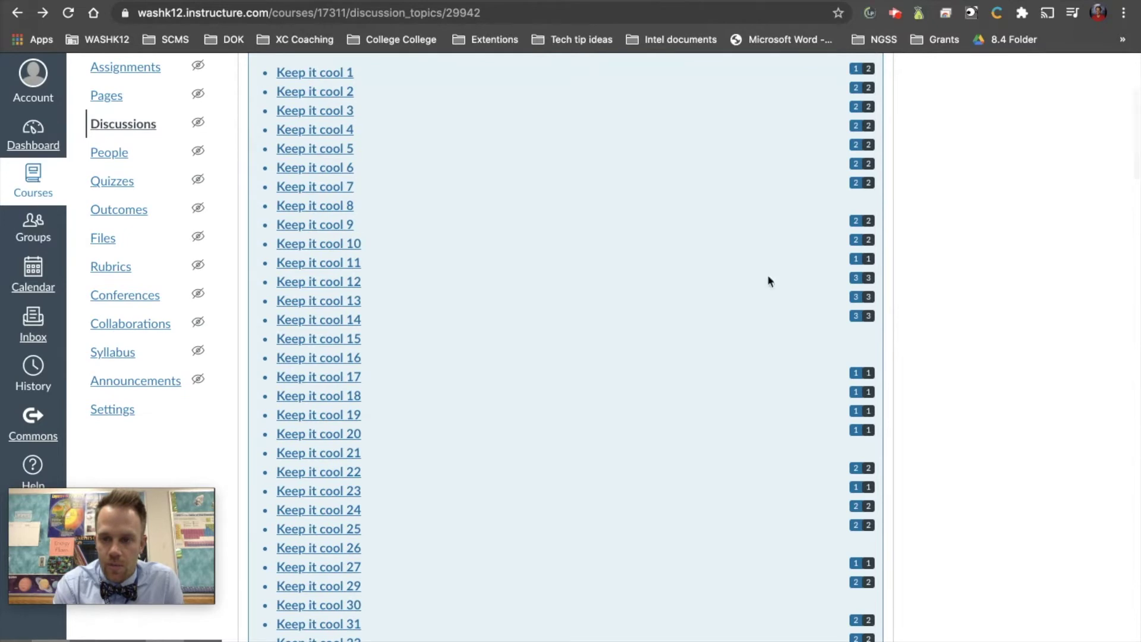
scroll(392, 303, "up", 3)
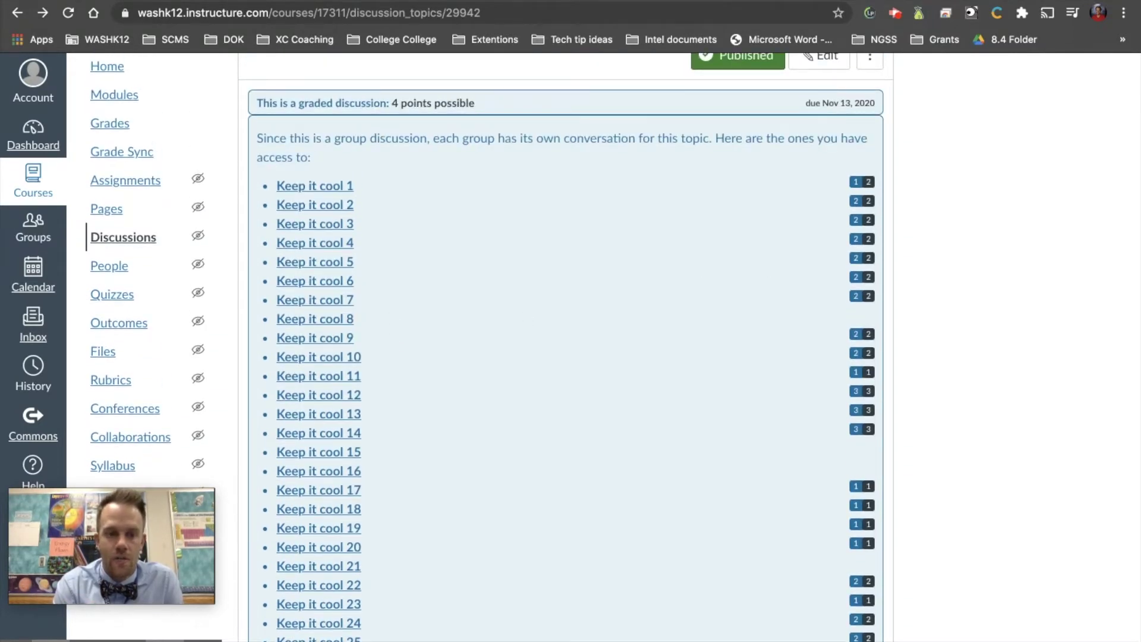
Open the 8.1.2/8.1.4 Discussion due Oct 2 and examine its groups, standards, discussion prompt and fabric chart.
left_click(148, 237)
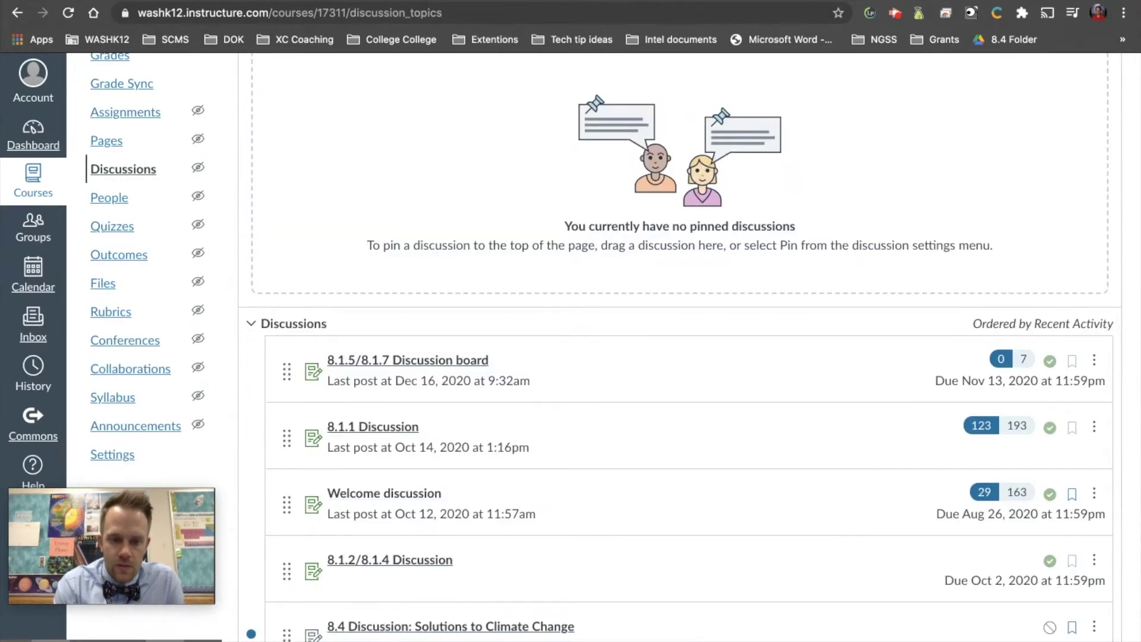
left_click(390, 558)
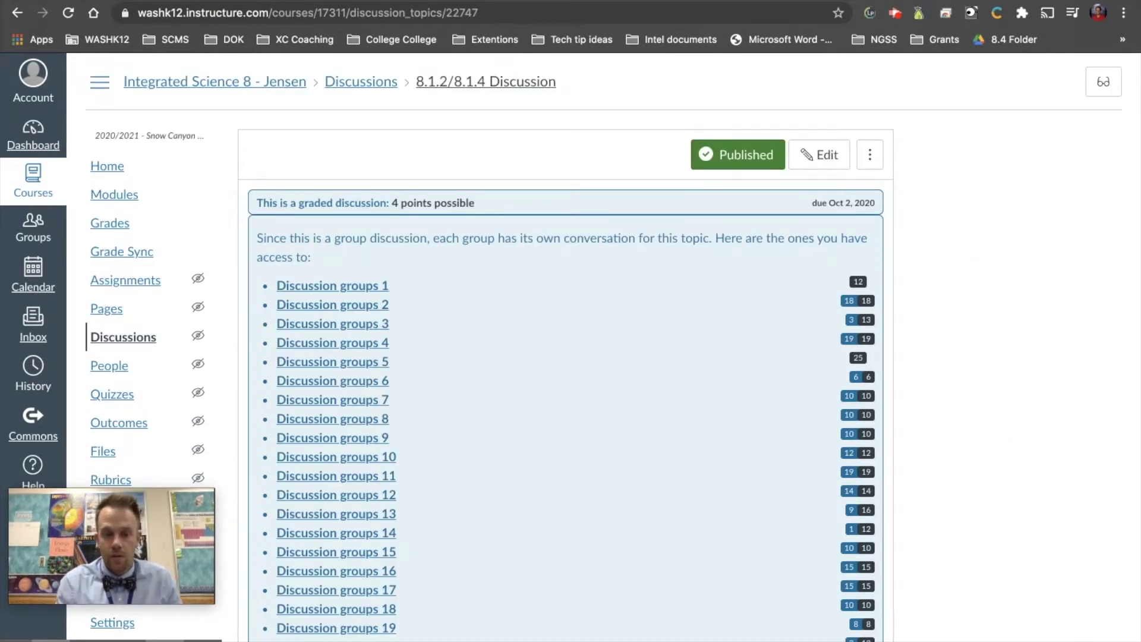
scroll(569, 394, "down", 3)
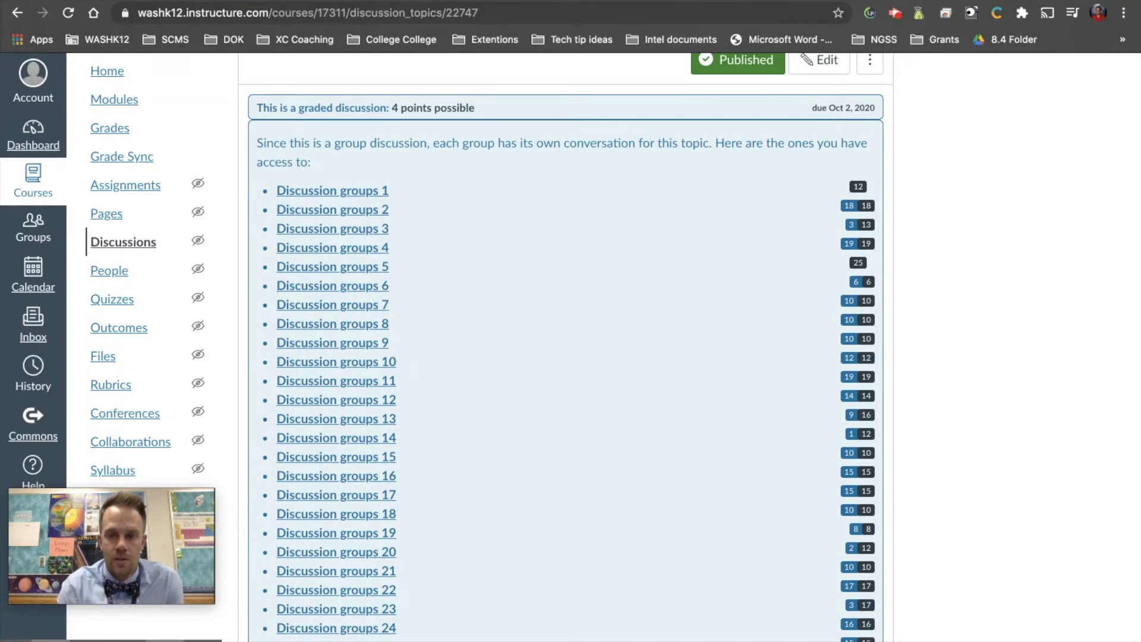
scroll(565, 344, "down", 3)
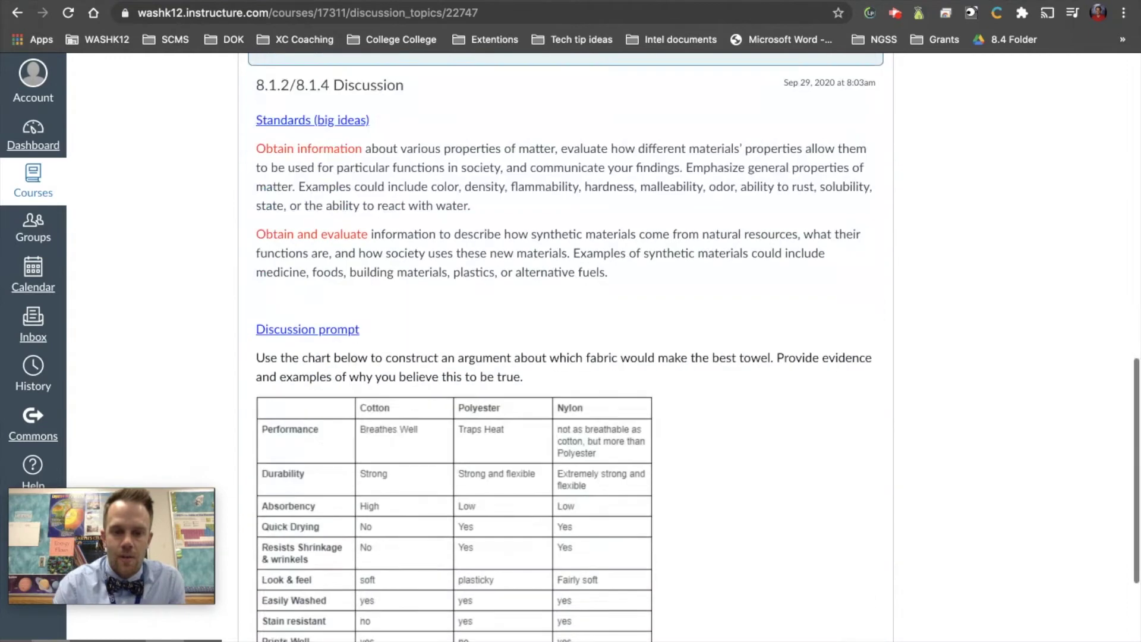
scroll(673, 329, "down", 2)
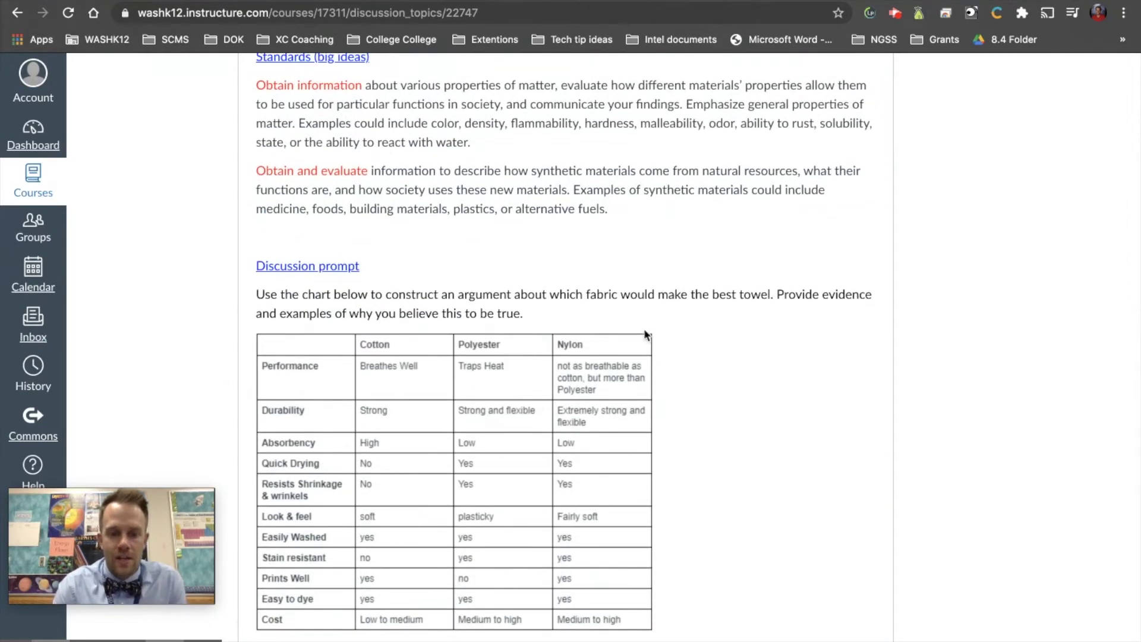
scroll(559, 345, "up", 15)
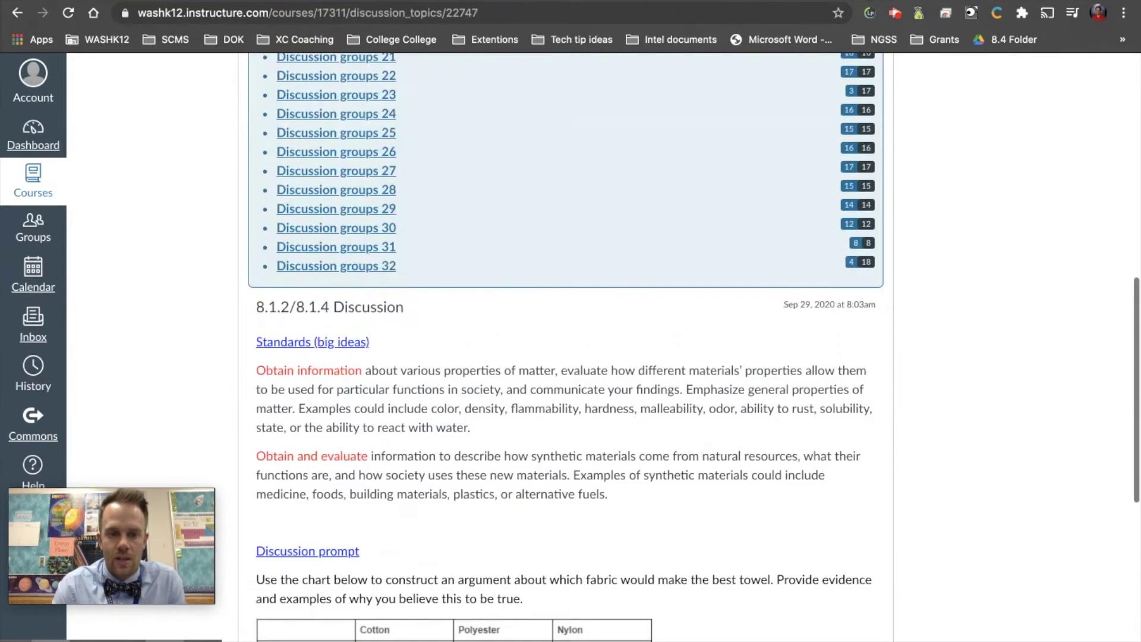
Create a new discussion in the course with the topic title "Test disucssion".
left_click(146, 336)
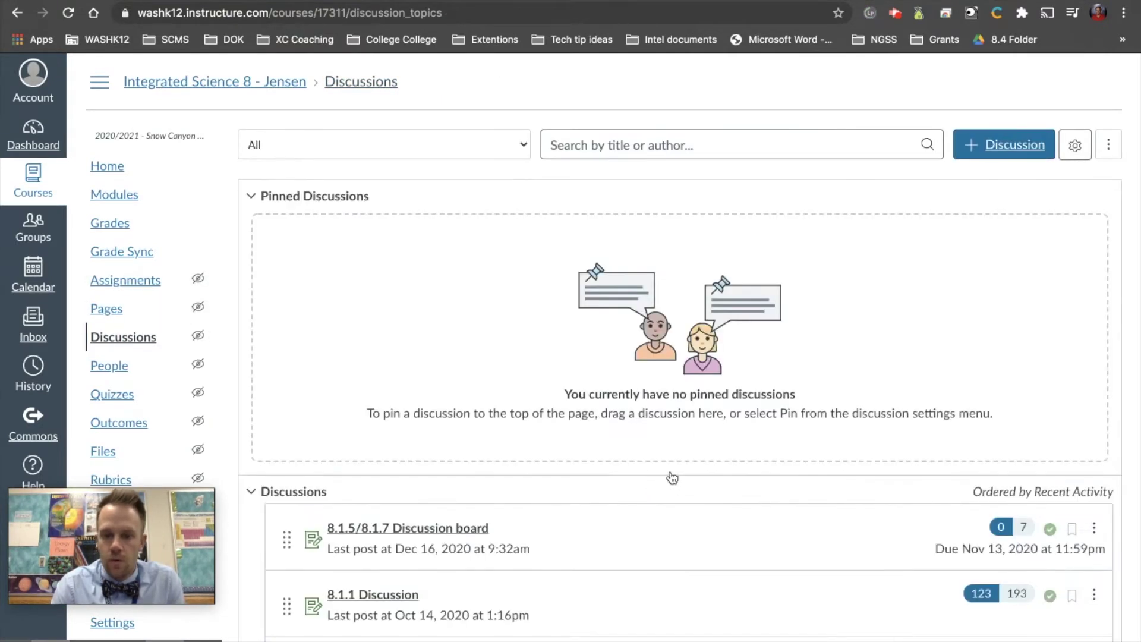
left_click(994, 148)
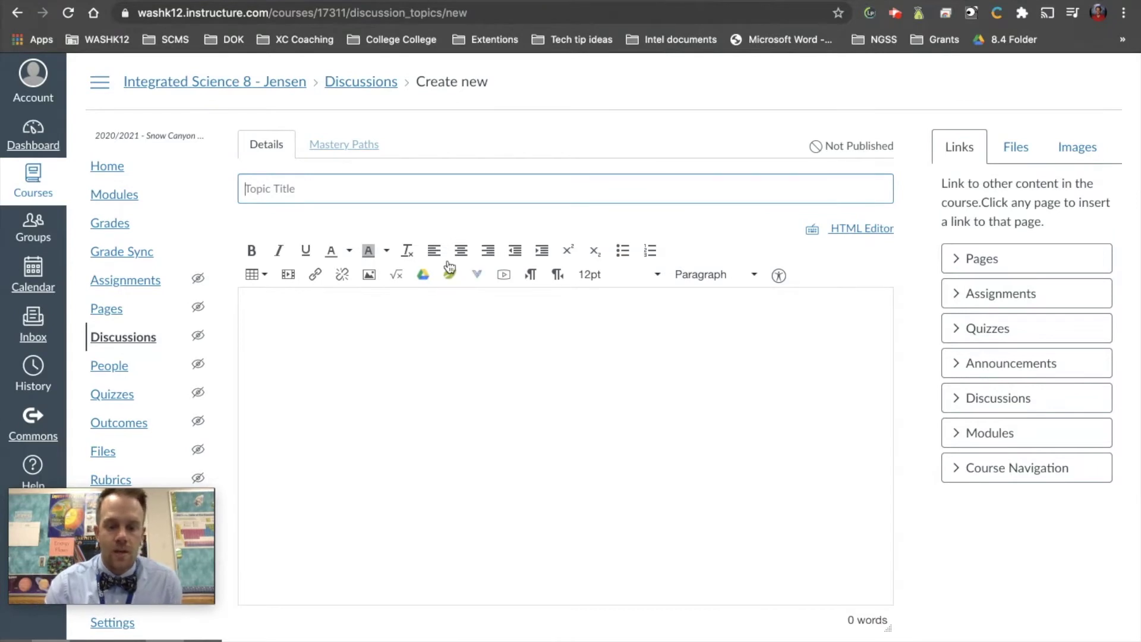
type("Test disucssion")
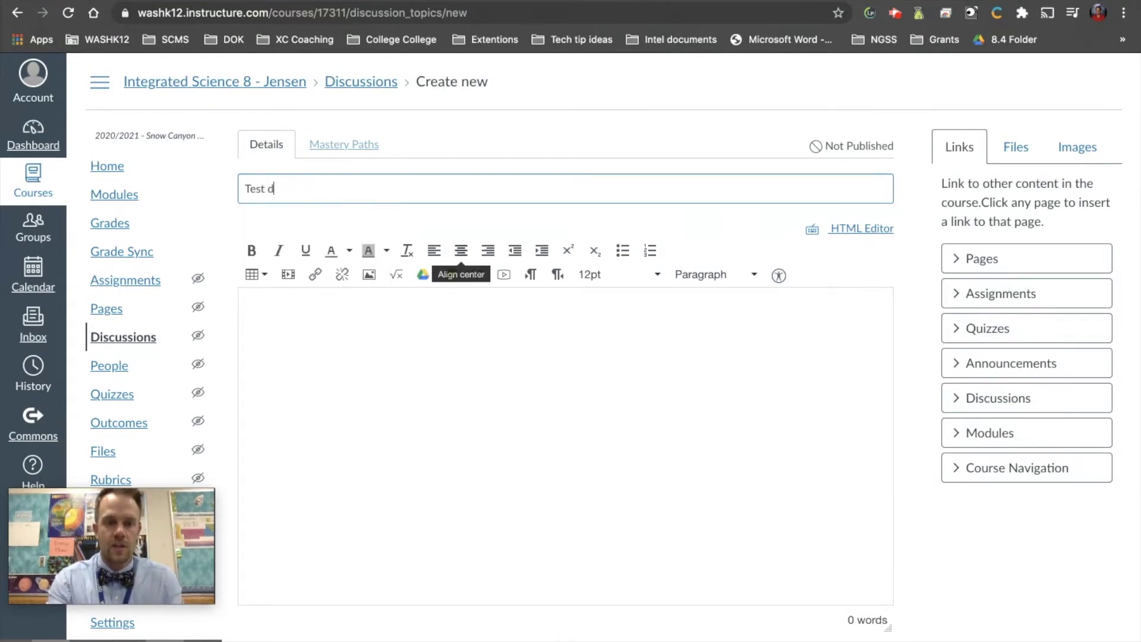
left_click(420, 368)
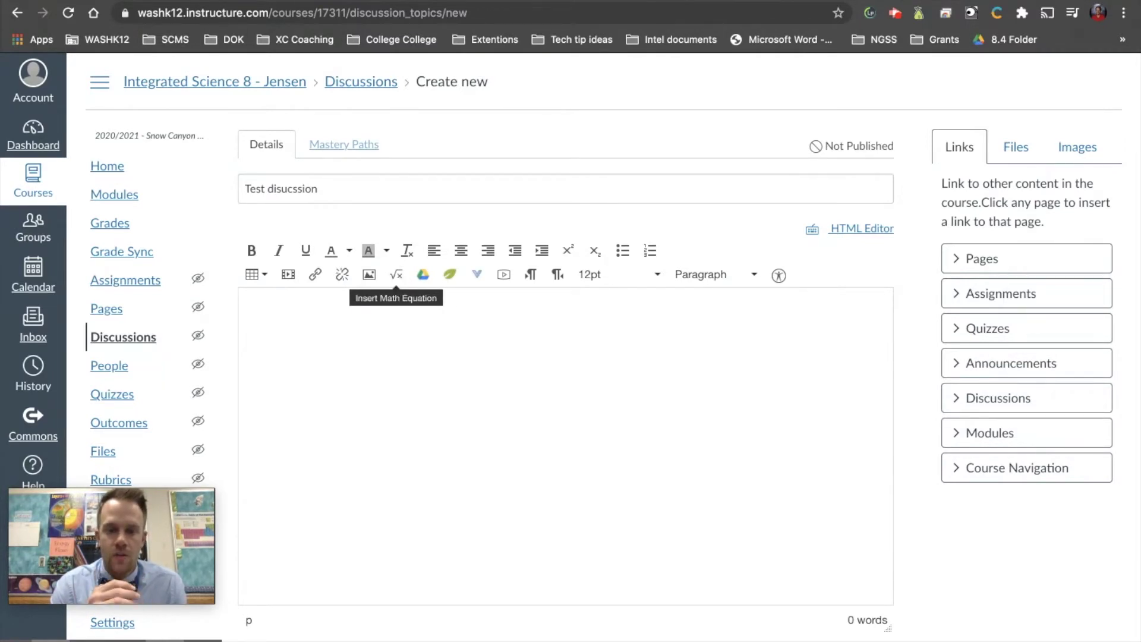
Switch the discussion body to the HTML editor and back to the rich content editor.
left_click(864, 228)
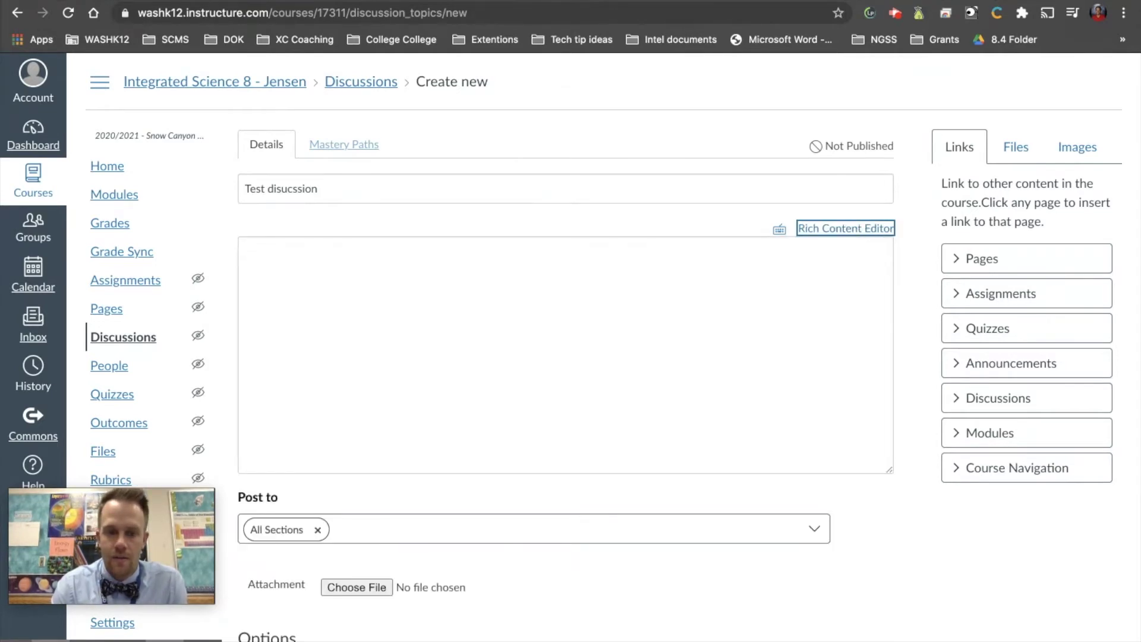
left_click(848, 230)
left_click(848, 230)
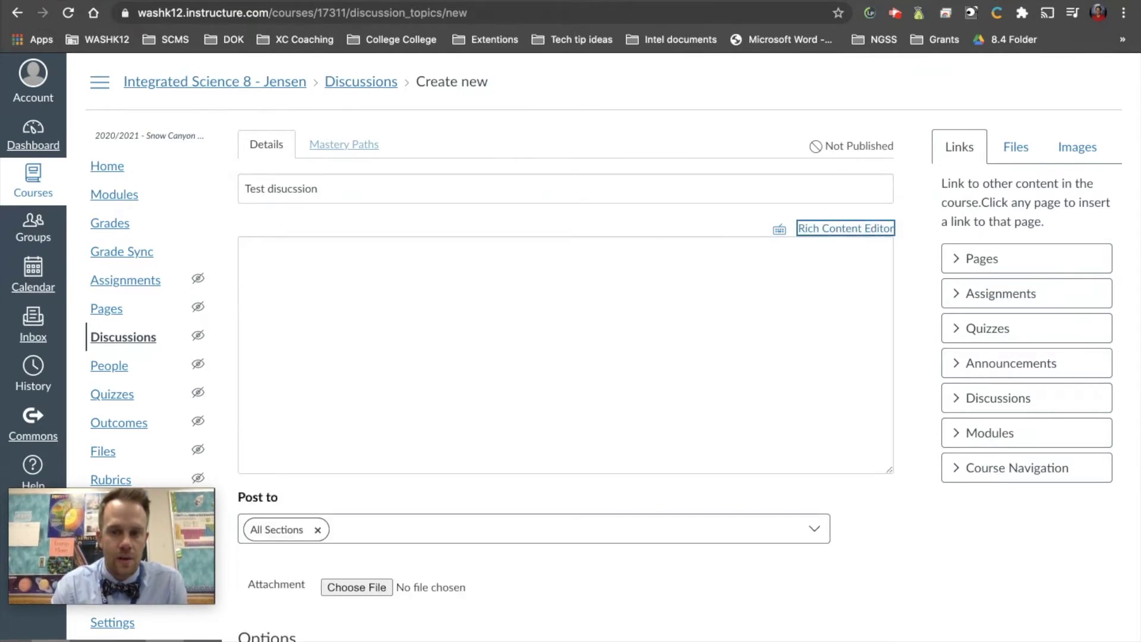
left_click(848, 230)
Set the discussion to post only to Integrated Science 8 sections 1(A) and 3(A).
scroll(849, 230, "down", 5)
scroll(565, 298, "down", 2)
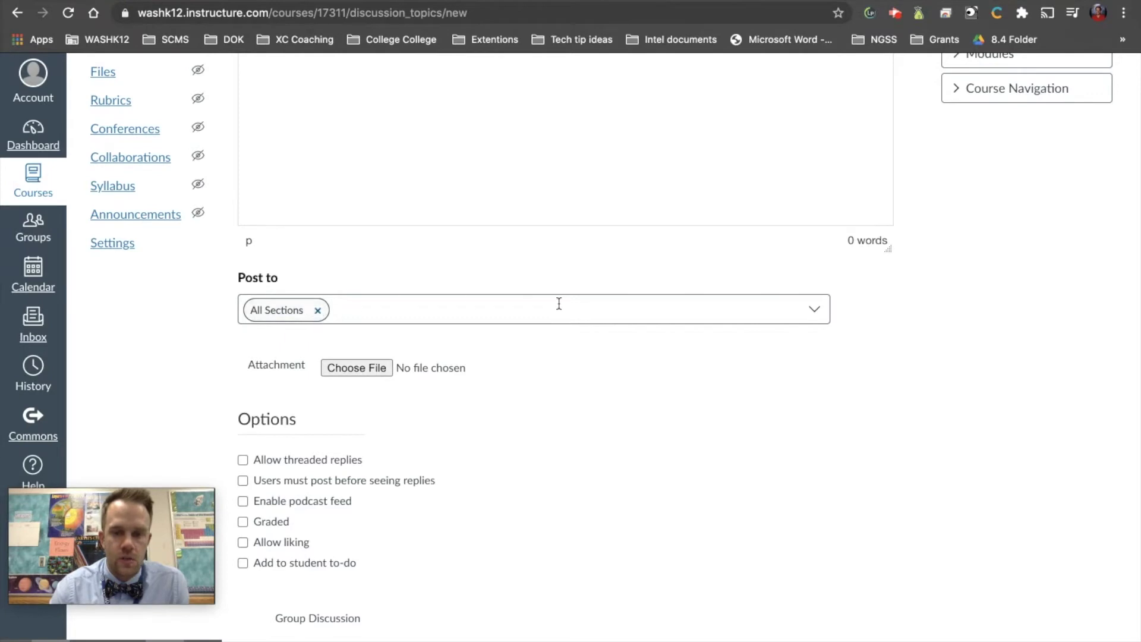
left_click(718, 316)
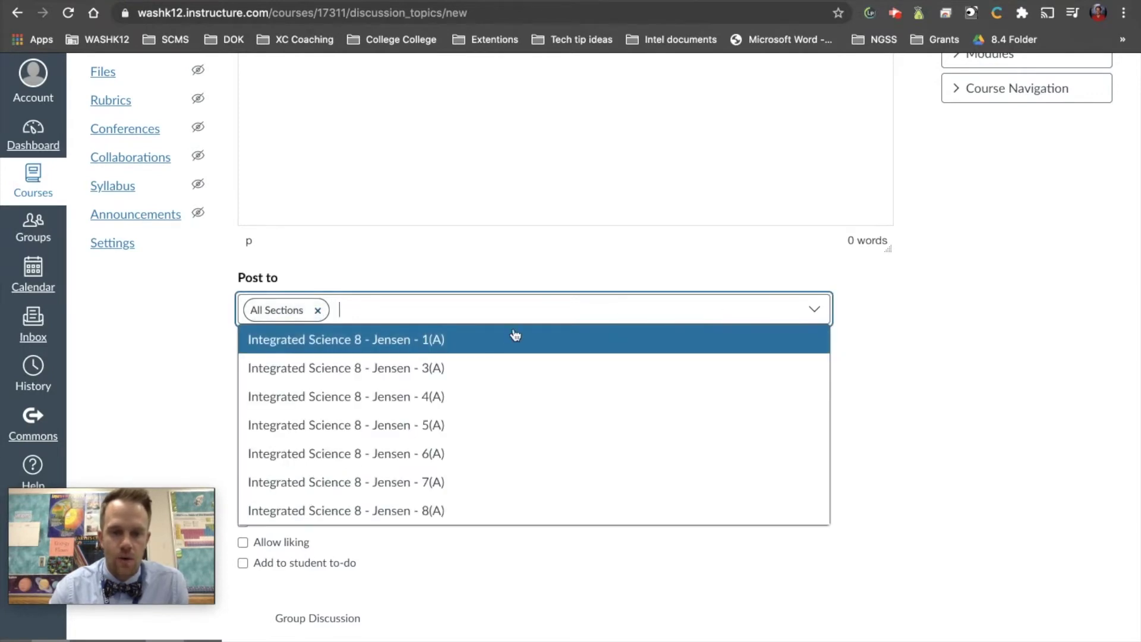
left_click(467, 340)
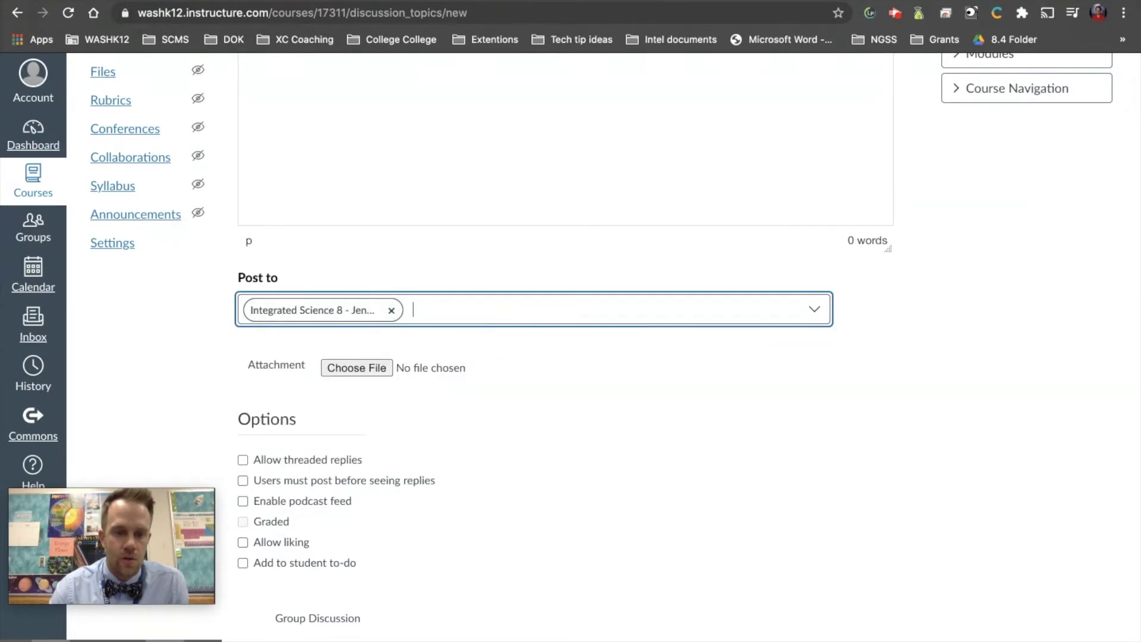
left_click(525, 302)
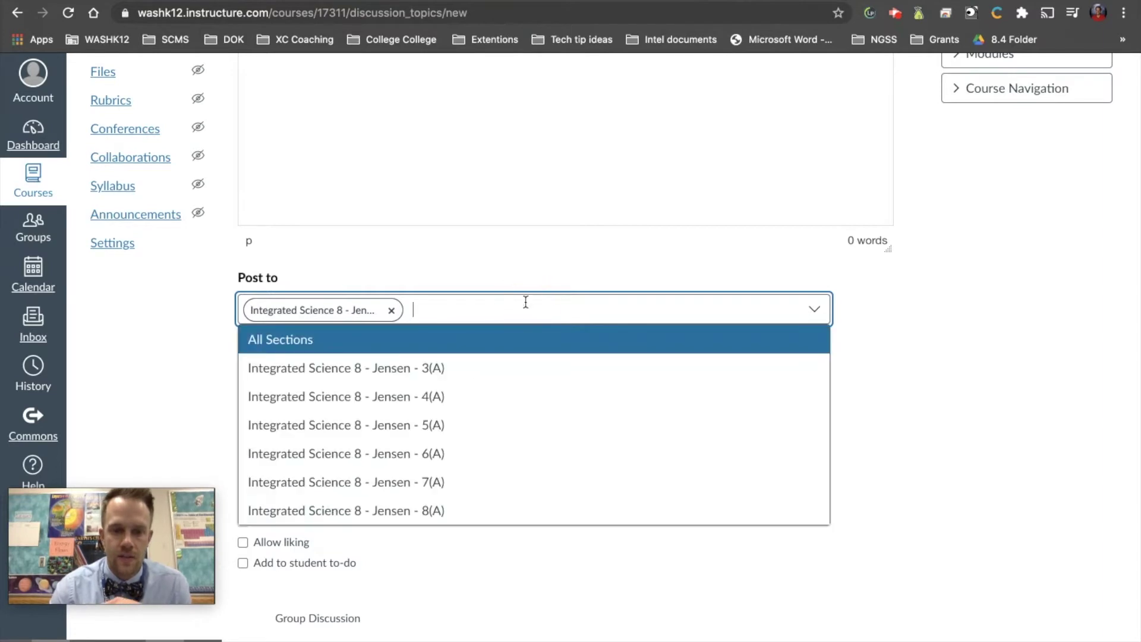
left_click(506, 368)
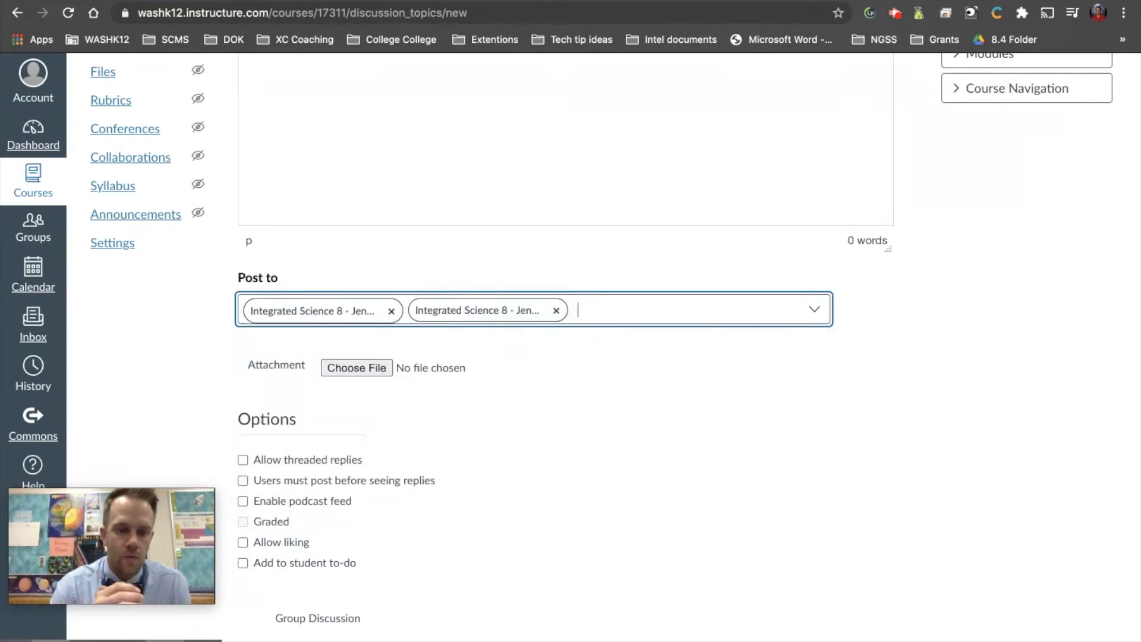
Turn threaded replies on and off again, and do the same for requiring users to post before seeing replies.
scroll(431, 377, "up", 1)
scroll(431, 380, "down", 1)
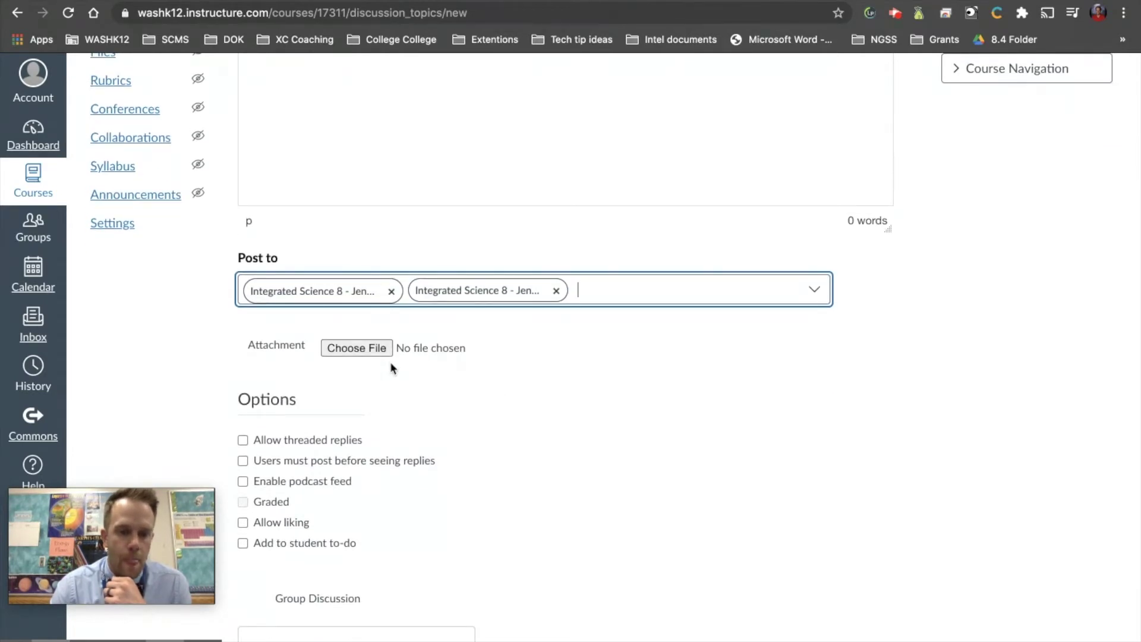
scroll(390, 362, "down", 2)
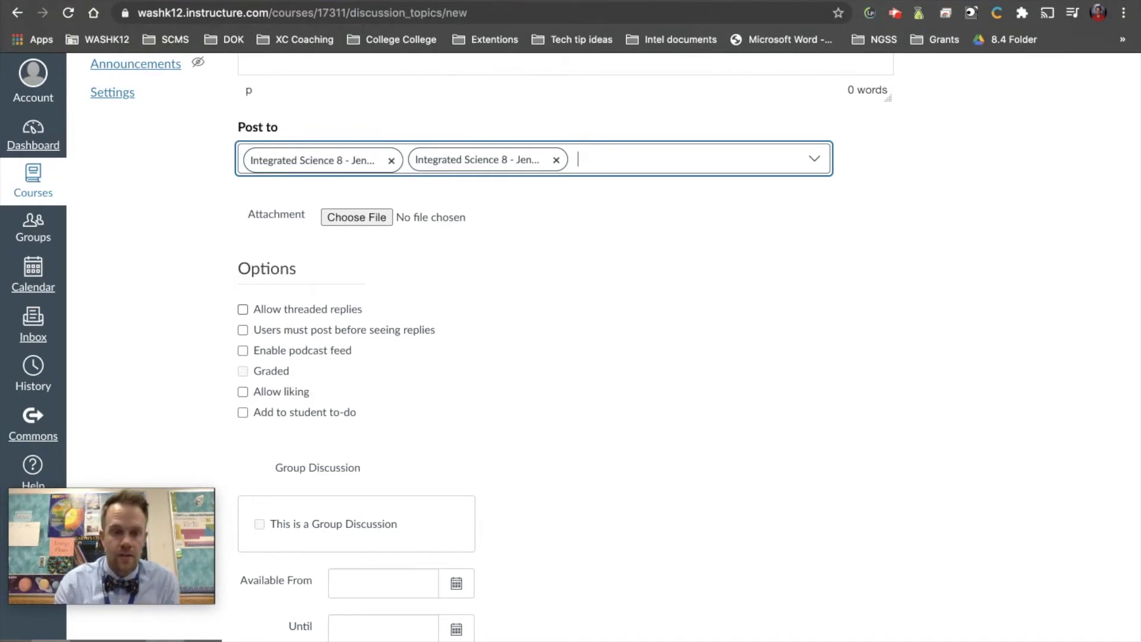
left_click(274, 310)
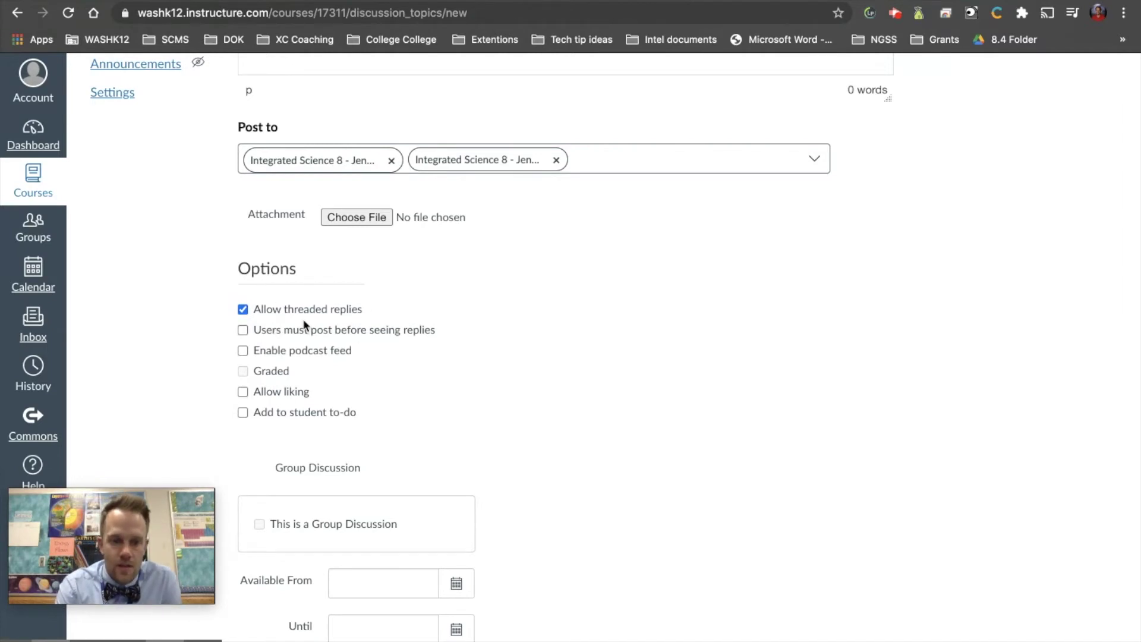
left_click(242, 314)
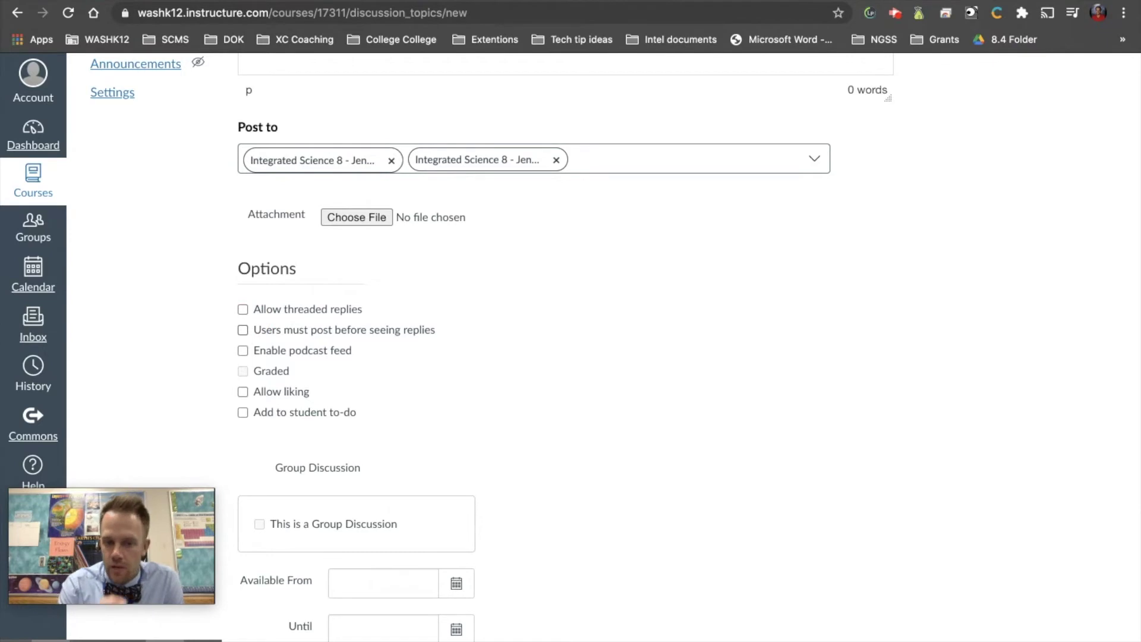
left_click(243, 332)
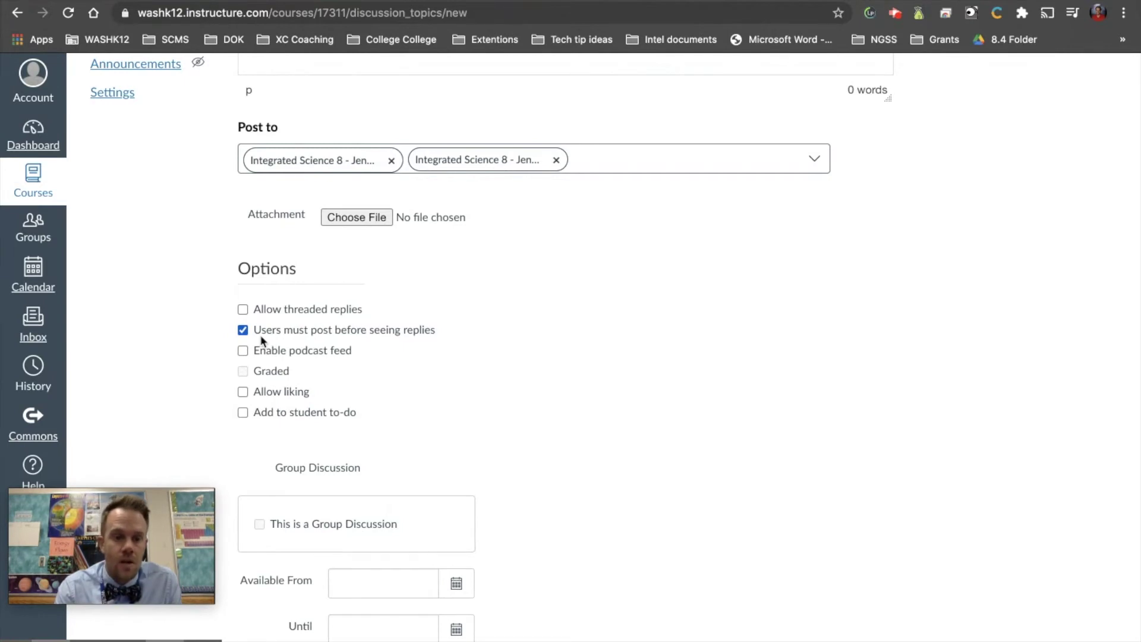
left_click(243, 330)
Enable the podcast feed with student replies included, and disable the feed again.
left_click(243, 351)
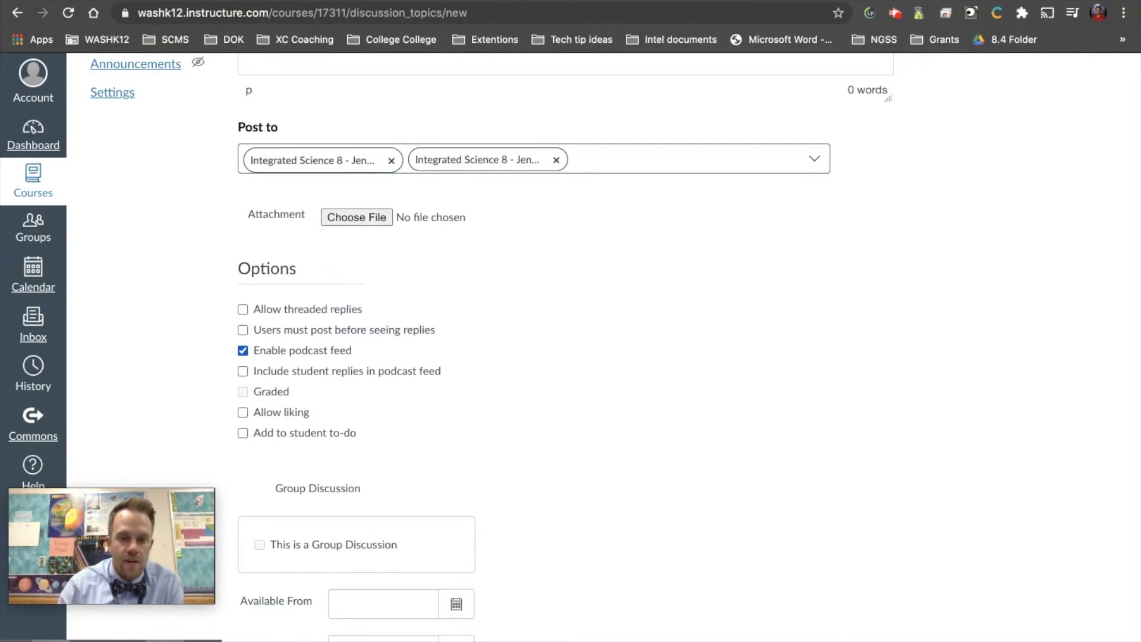
left_click(243, 372)
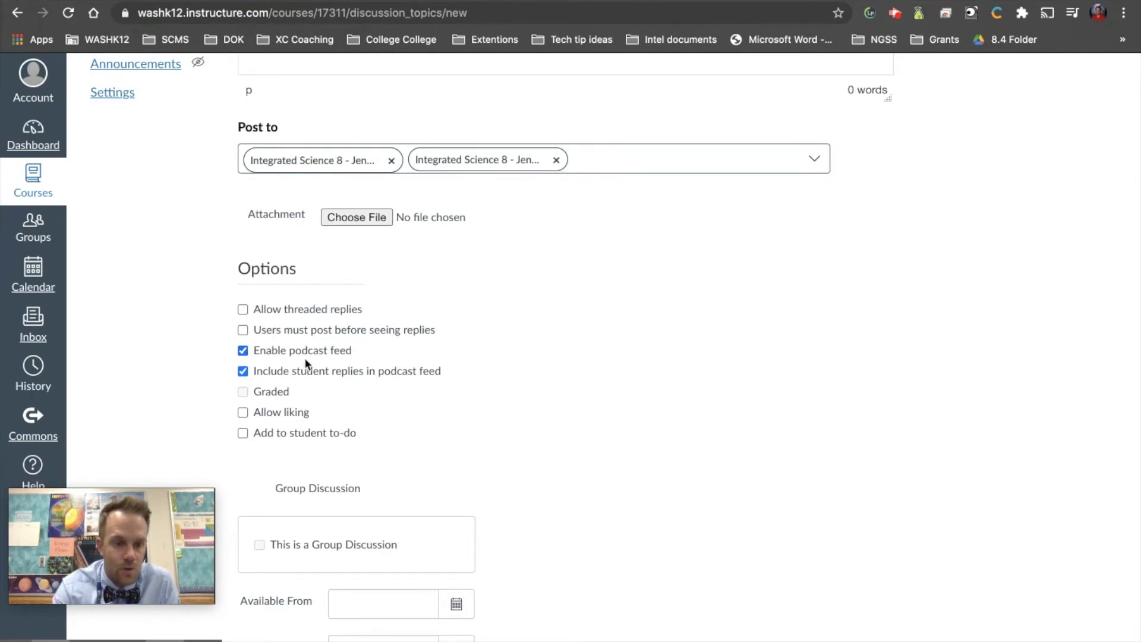
left_click(243, 350)
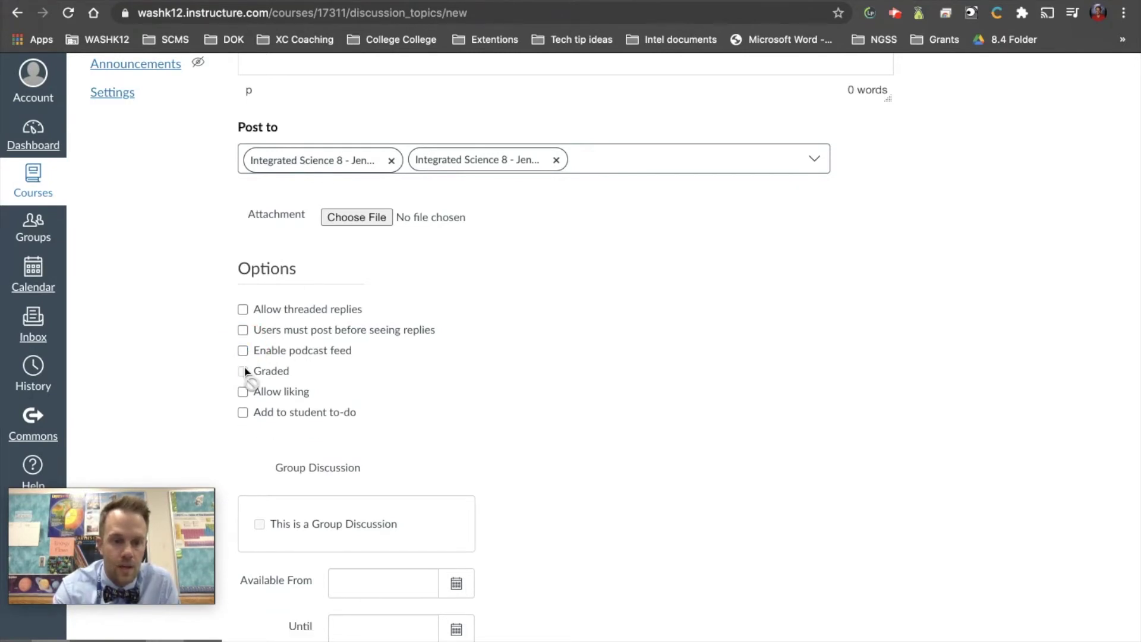
Try allowing liking with sorting by likes and adding the discussion to the student to-do, and clear these options again.
scroll(285, 350, "up", 7)
scroll(570, 344, "down", 8)
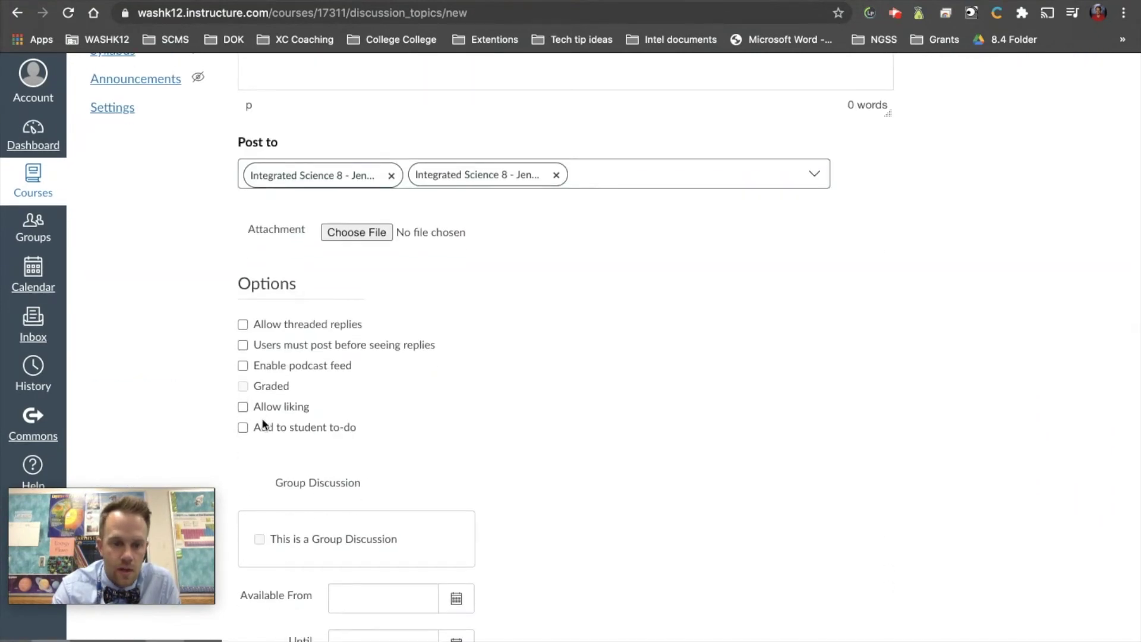
scroll(266, 390, "down", 1)
scroll(268, 386, "down", 3)
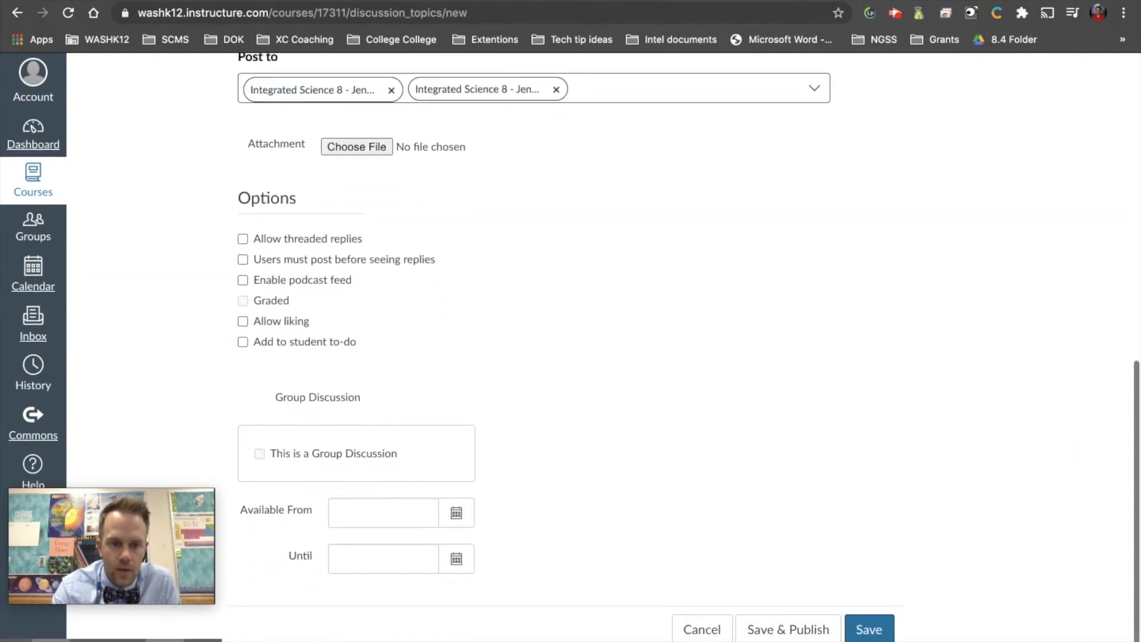
left_click(265, 325)
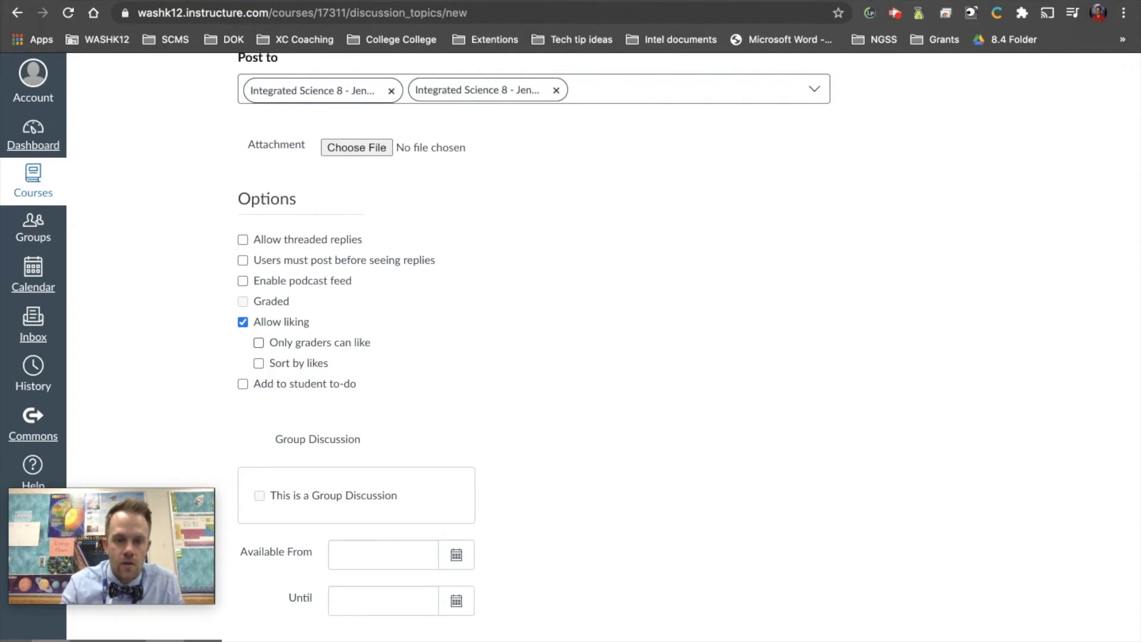
left_click(258, 363)
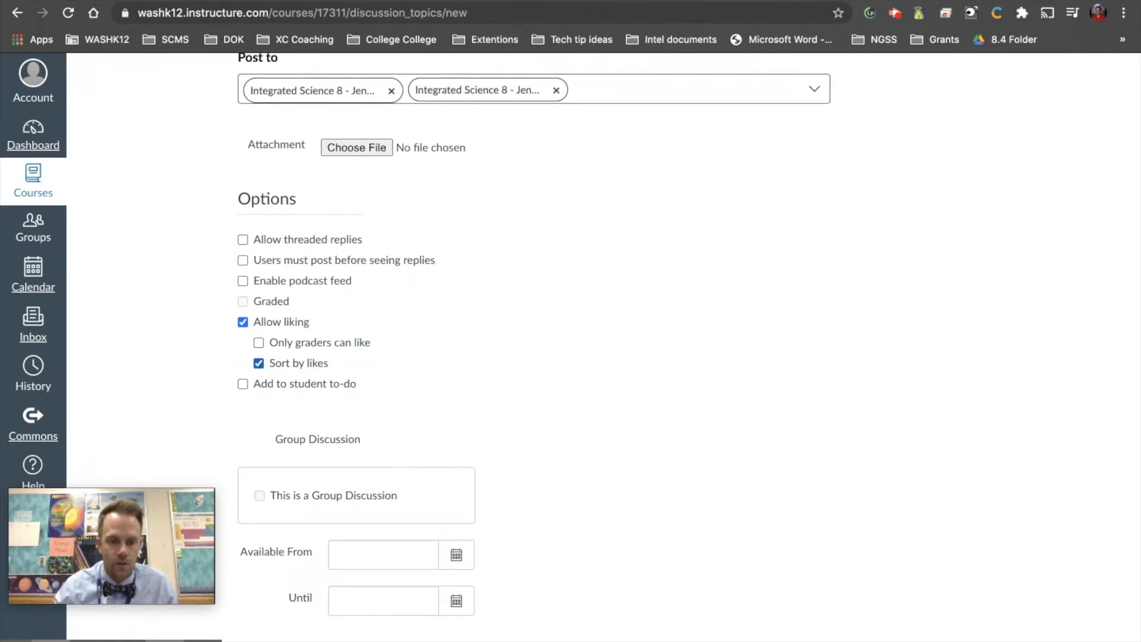
left_click(242, 385)
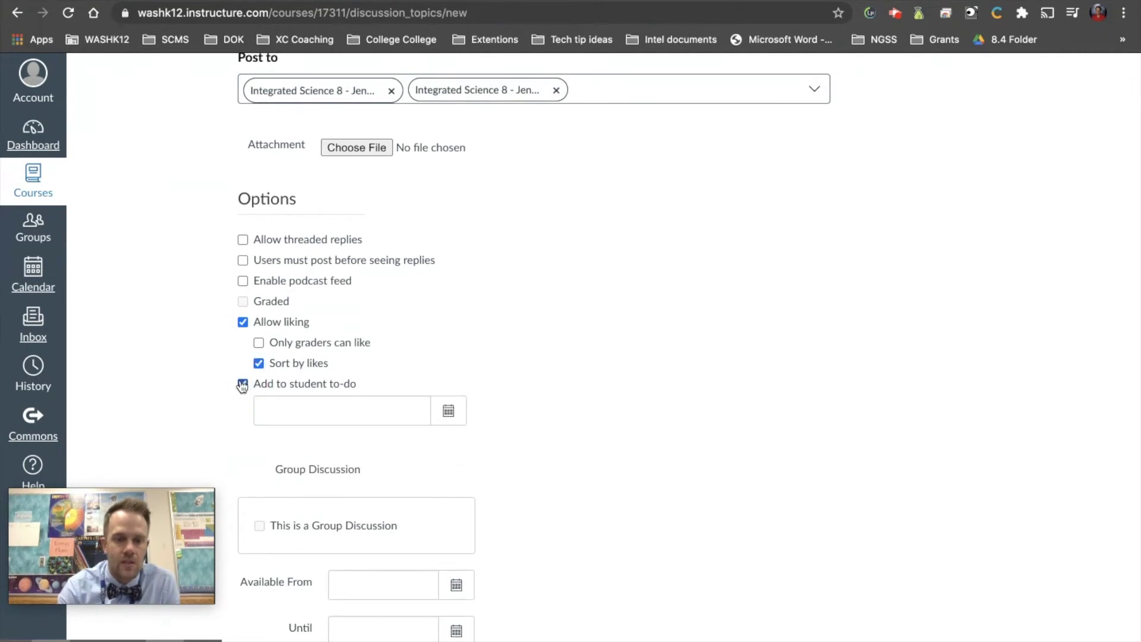
left_click(448, 410)
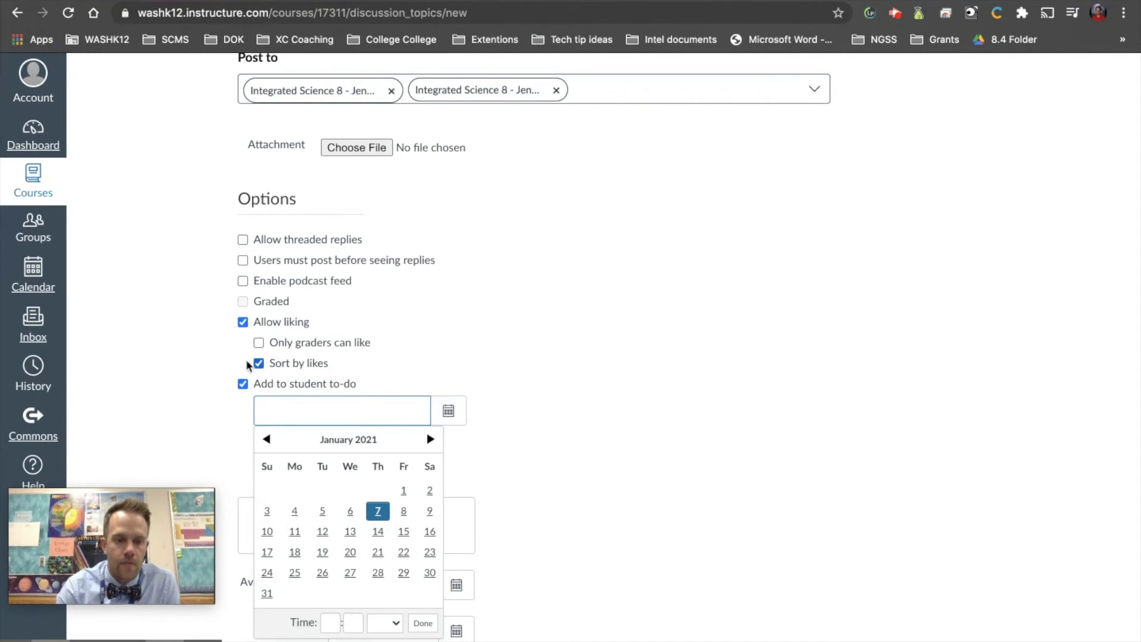
left_click(242, 384)
left_click(242, 322)
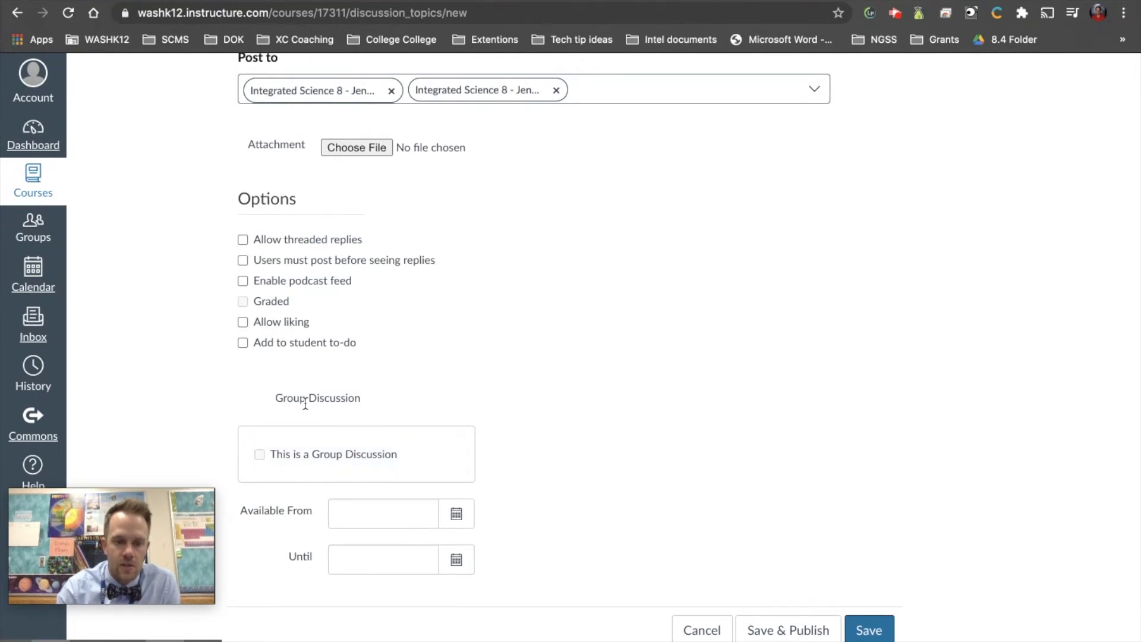
Leave the test discussion without saving it and start a new discussion from the course's discussion list.
scroll(305, 397, "up", 10)
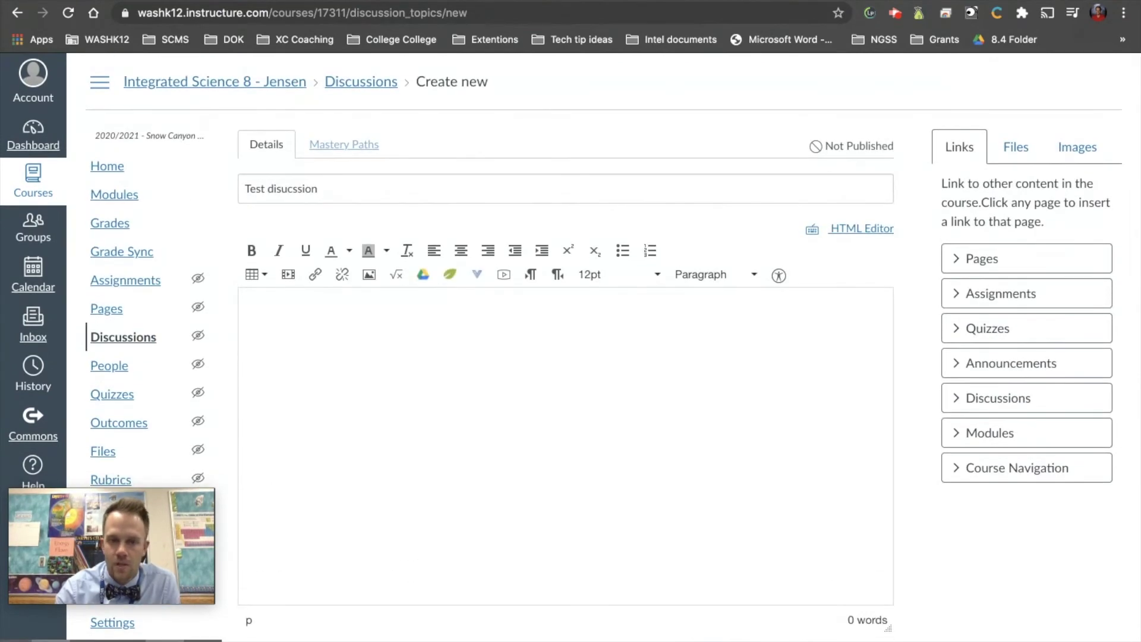
left_click(143, 331)
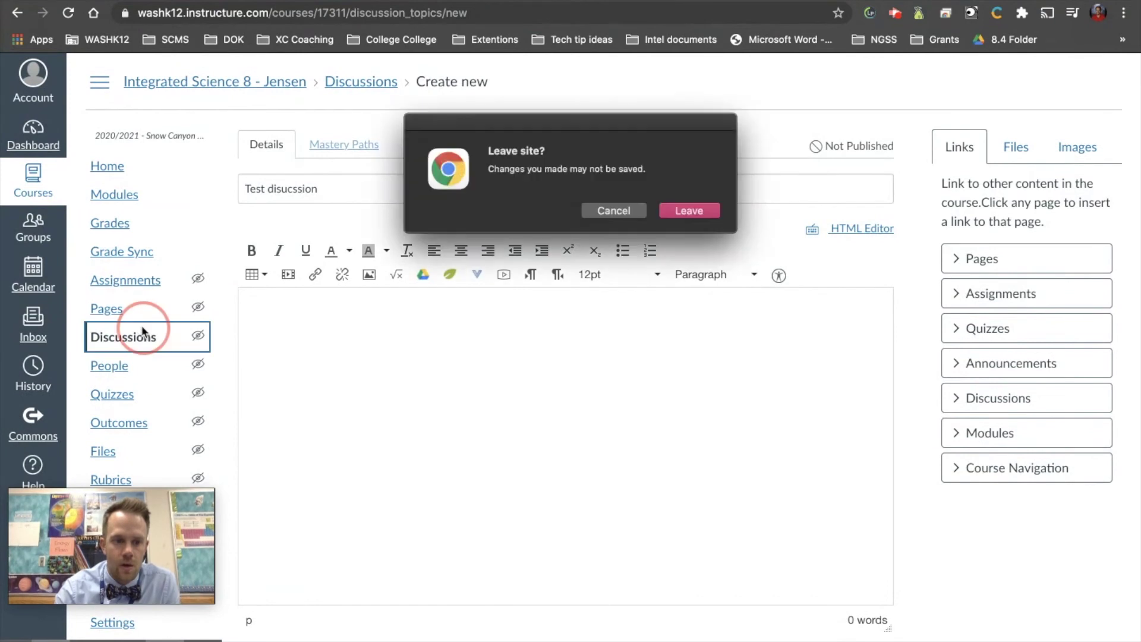
left_click(682, 207)
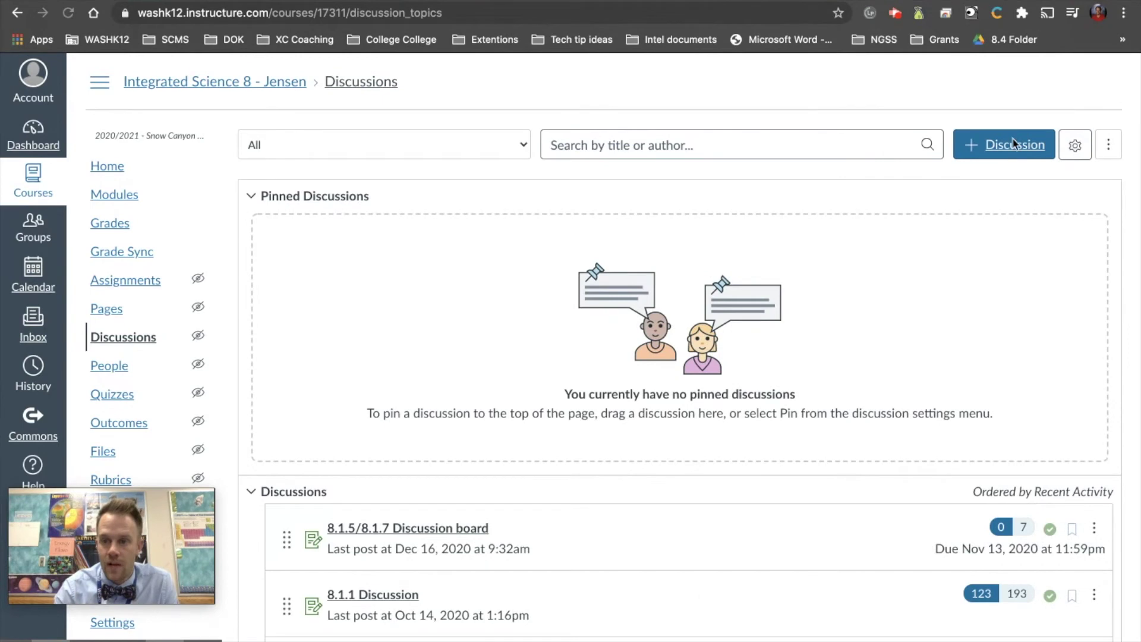
left_click(984, 152)
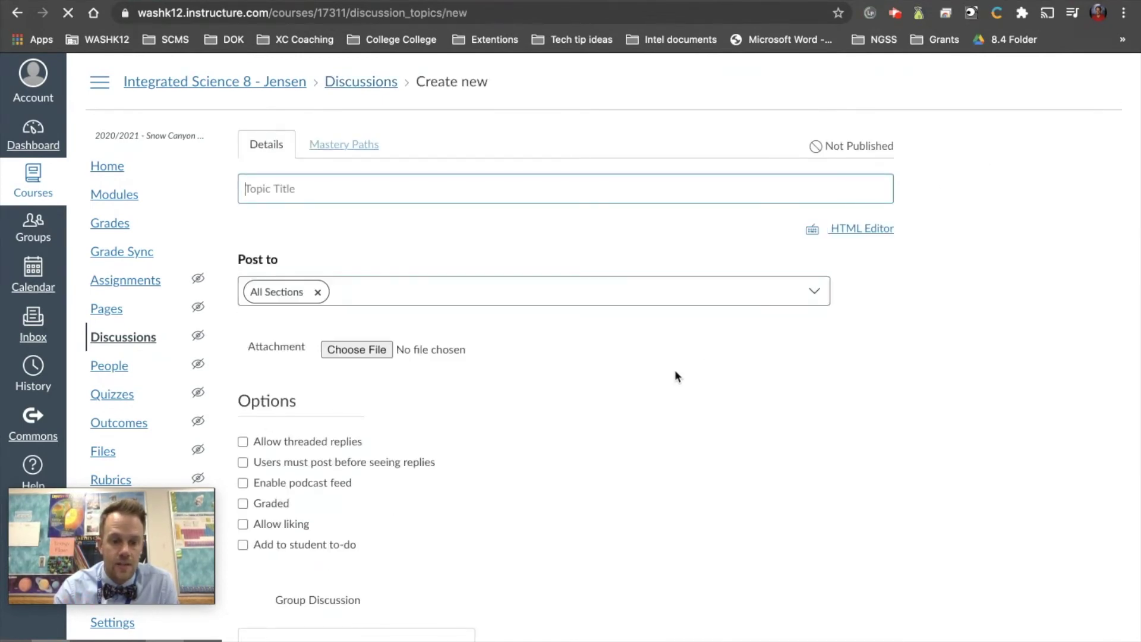
Make the new discussion a group discussion and review the available group sets without choosing one.
scroll(675, 369, "down", 4)
scroll(675, 370, "down", 6)
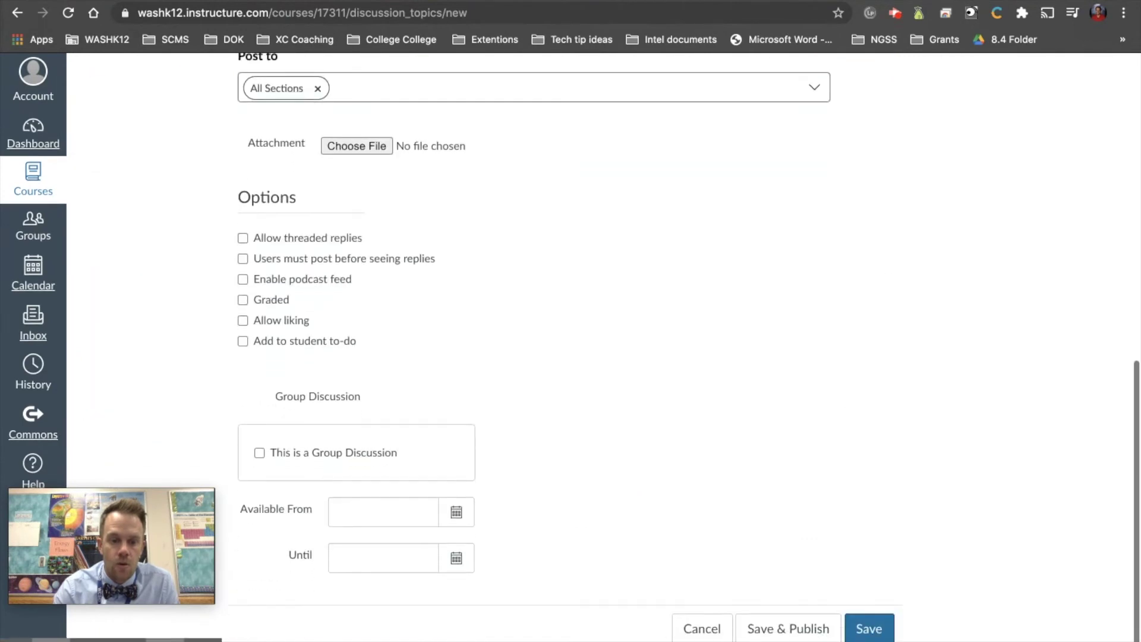
left_click(372, 457)
scroll(372, 457, "down", 1)
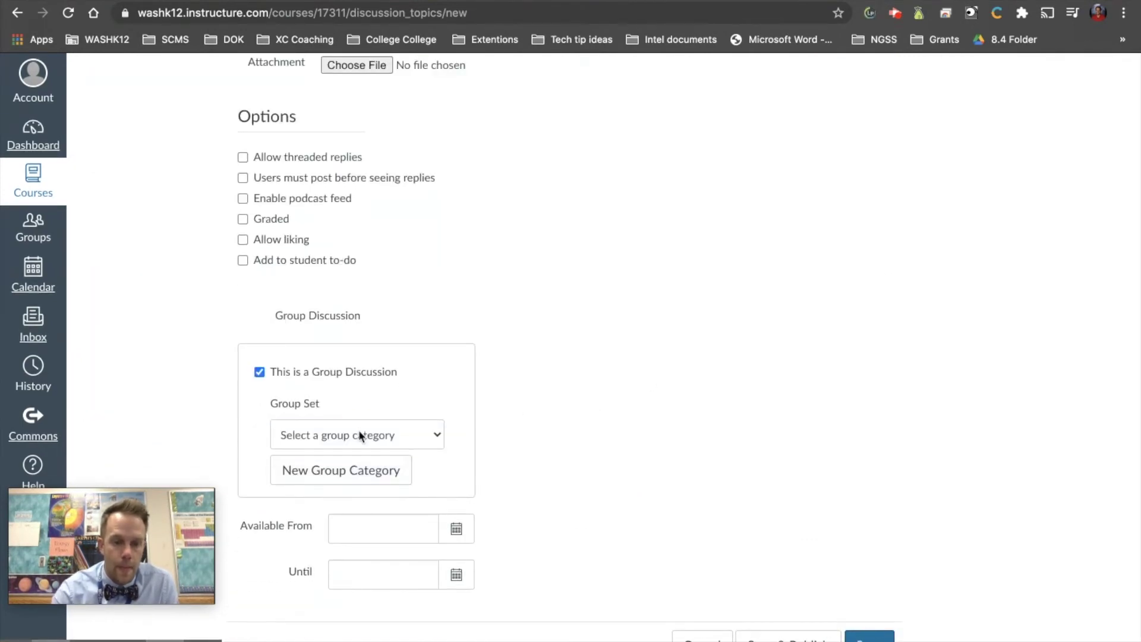
left_click(360, 434)
key("Down")
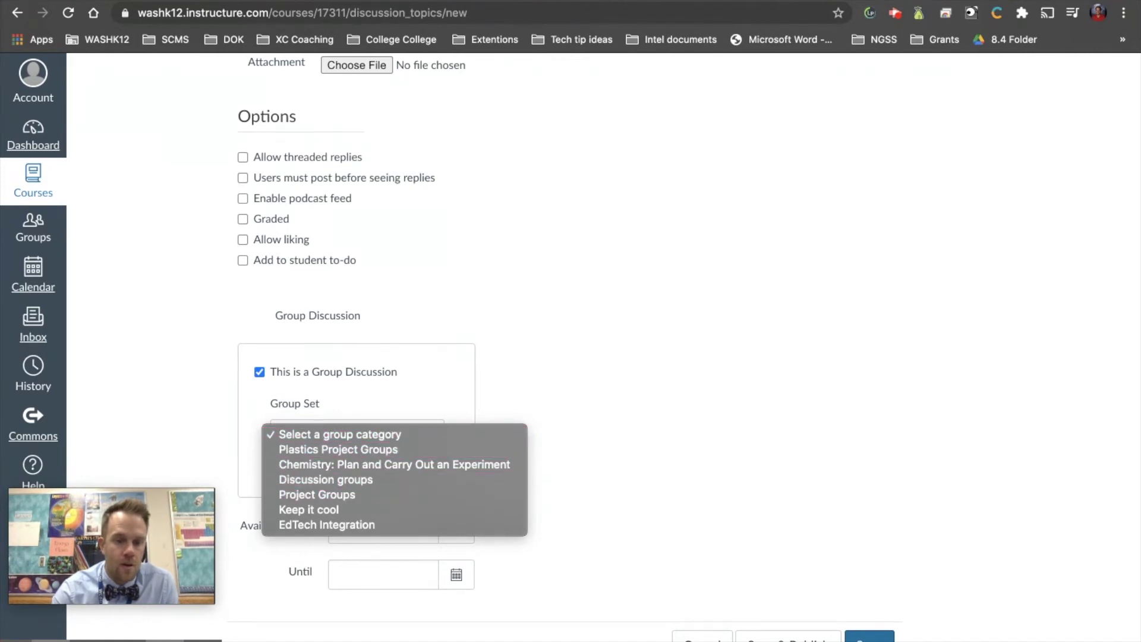
left_click(420, 398)
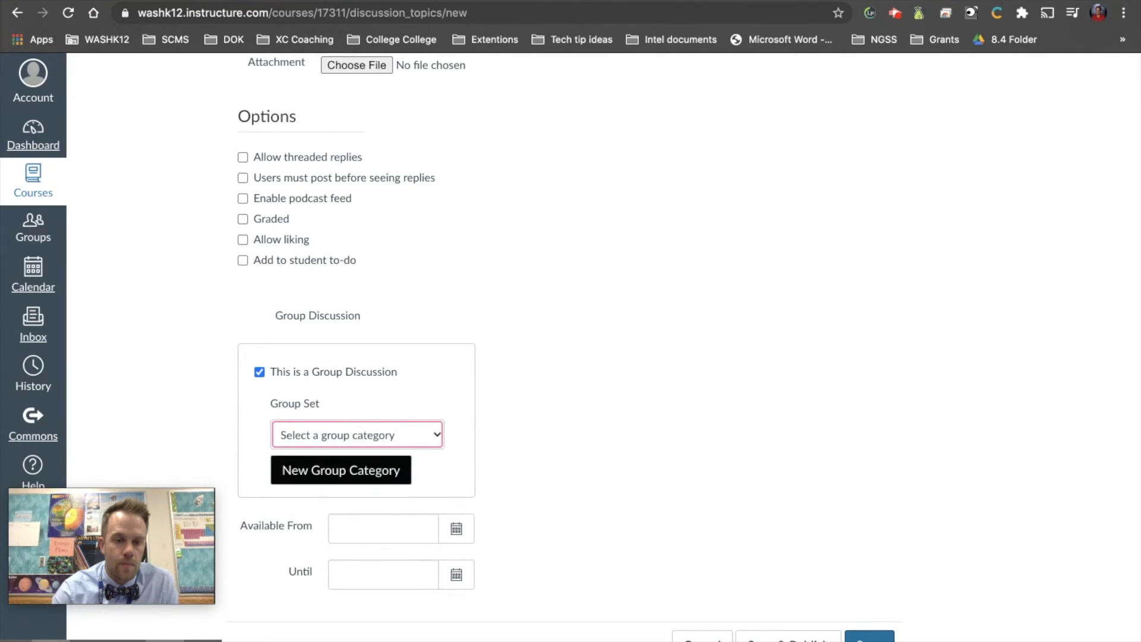
Start a new group category for the discussion and name the group set "Group discussion".
left_click(364, 472)
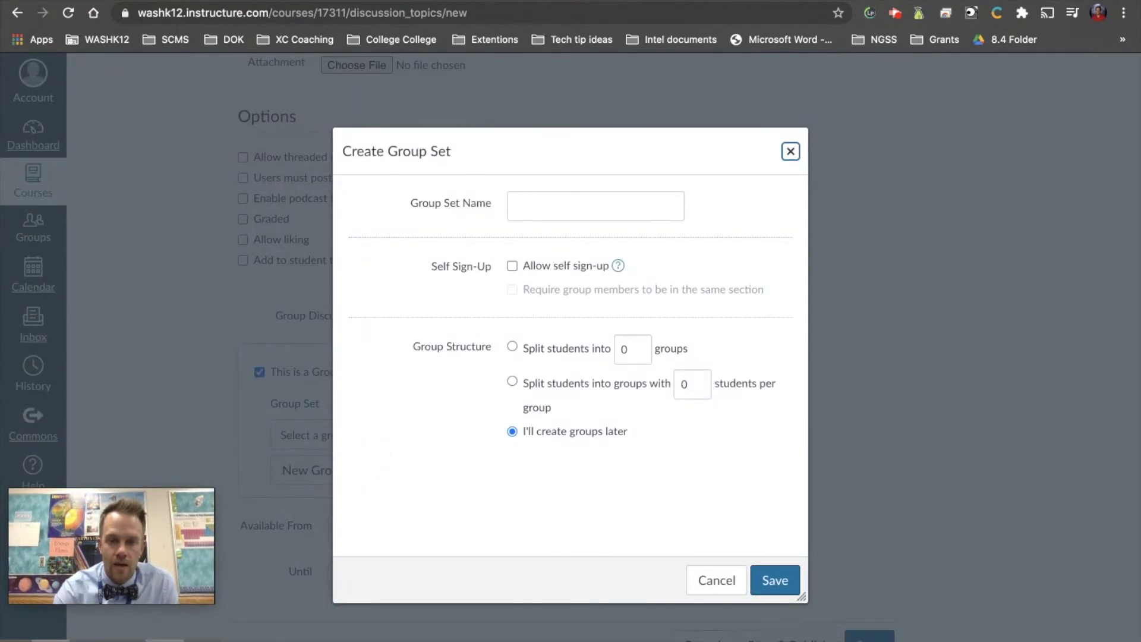
left_click(560, 218)
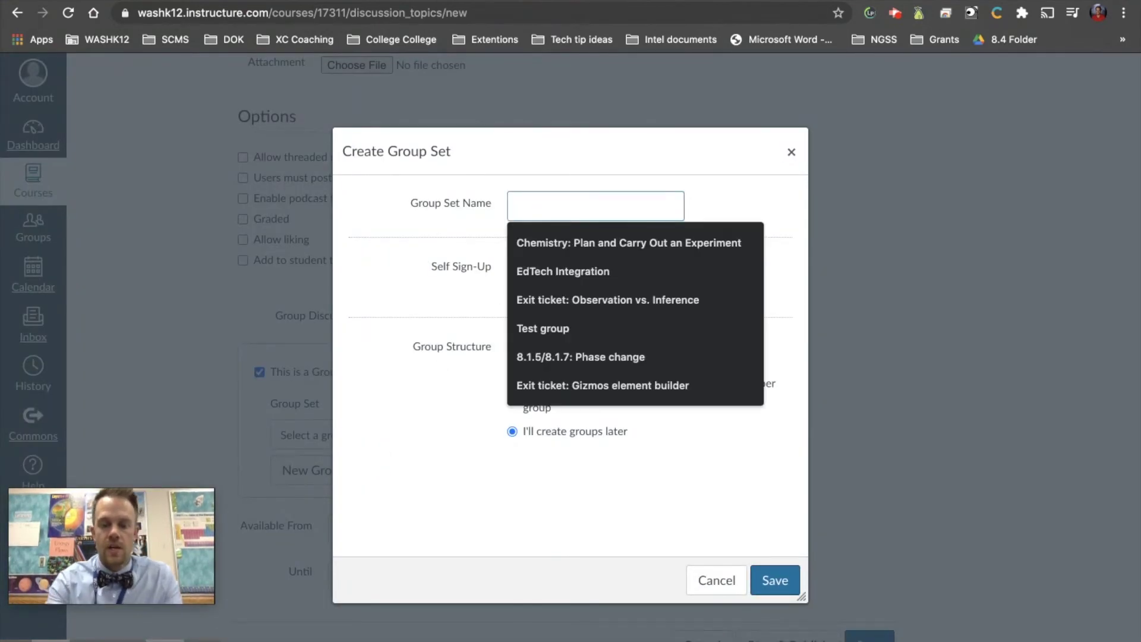
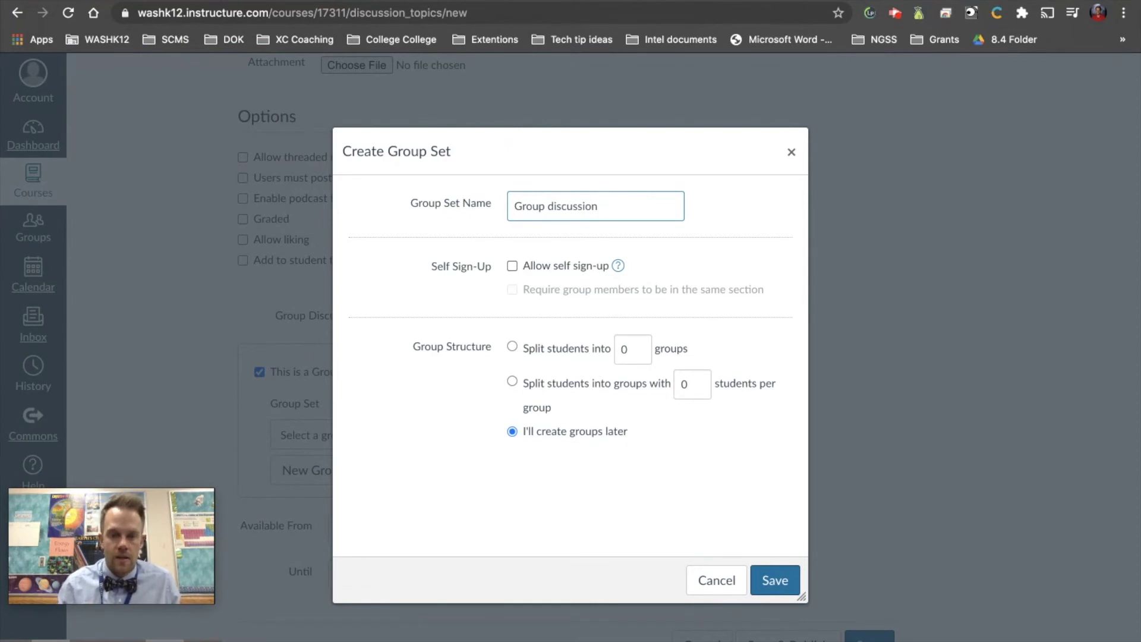
Try self sign-up for the group set with 10 groups limited to 3 members, and disable self sign-up again.
left_click(542, 267)
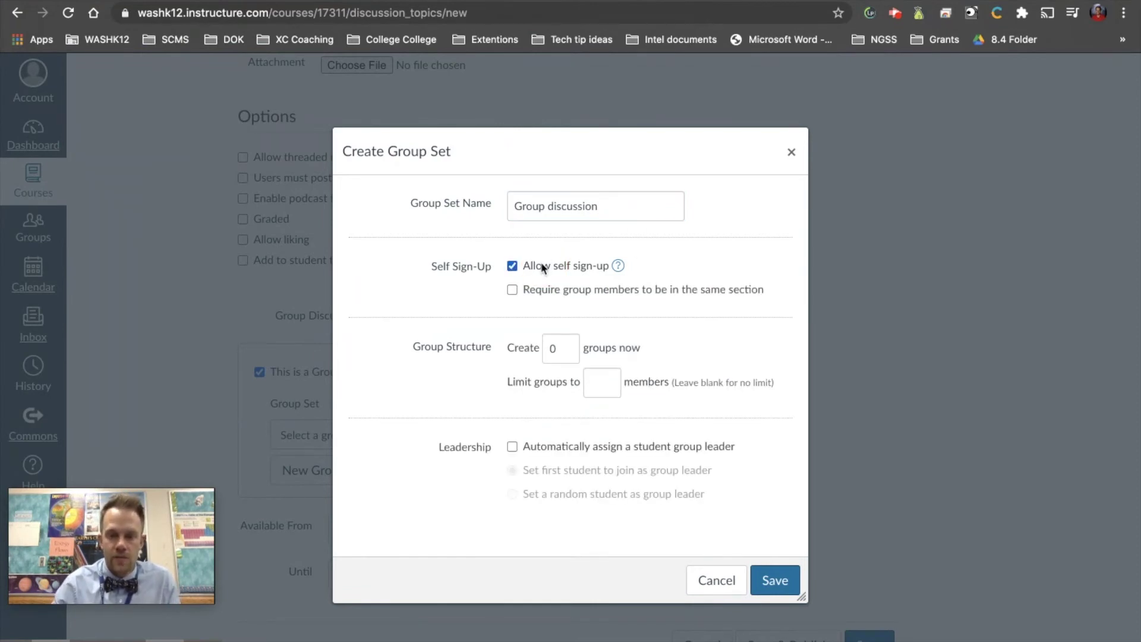
left_click(558, 349)
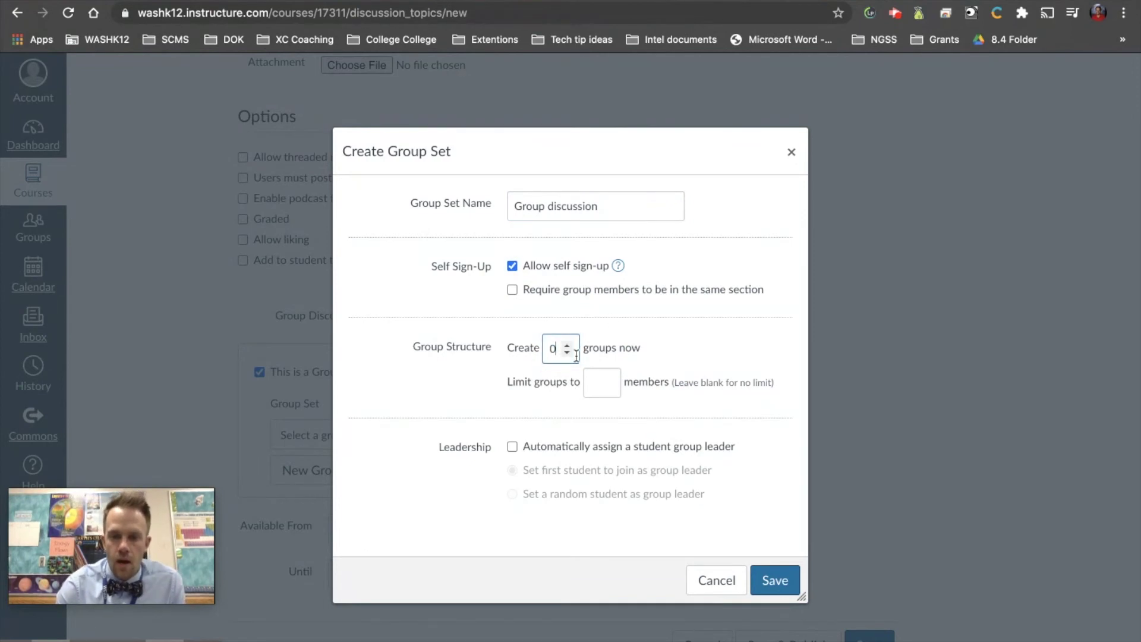
left_click(553, 349)
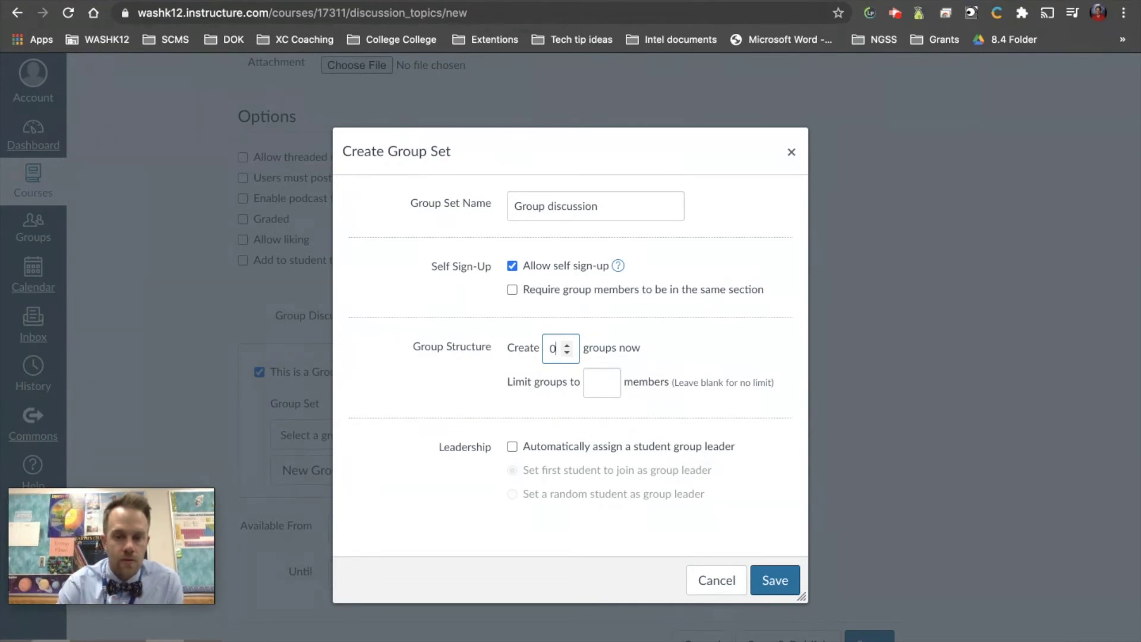
key("BackSpace")
type("10")
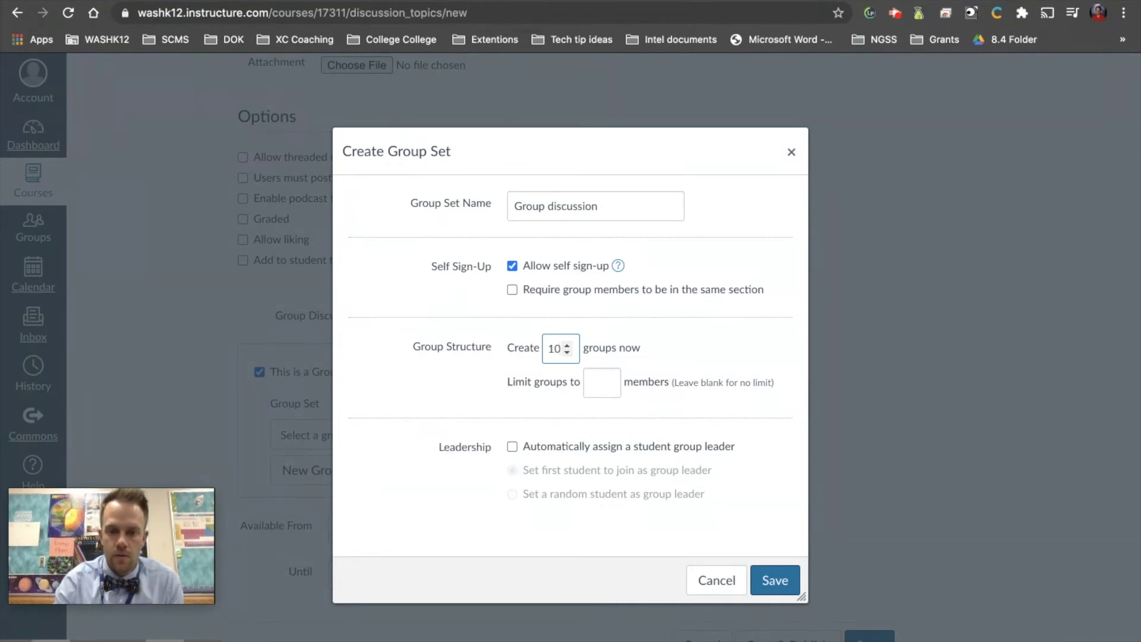
left_click(607, 384)
type("4")
left_click(609, 385)
left_click(446, 404)
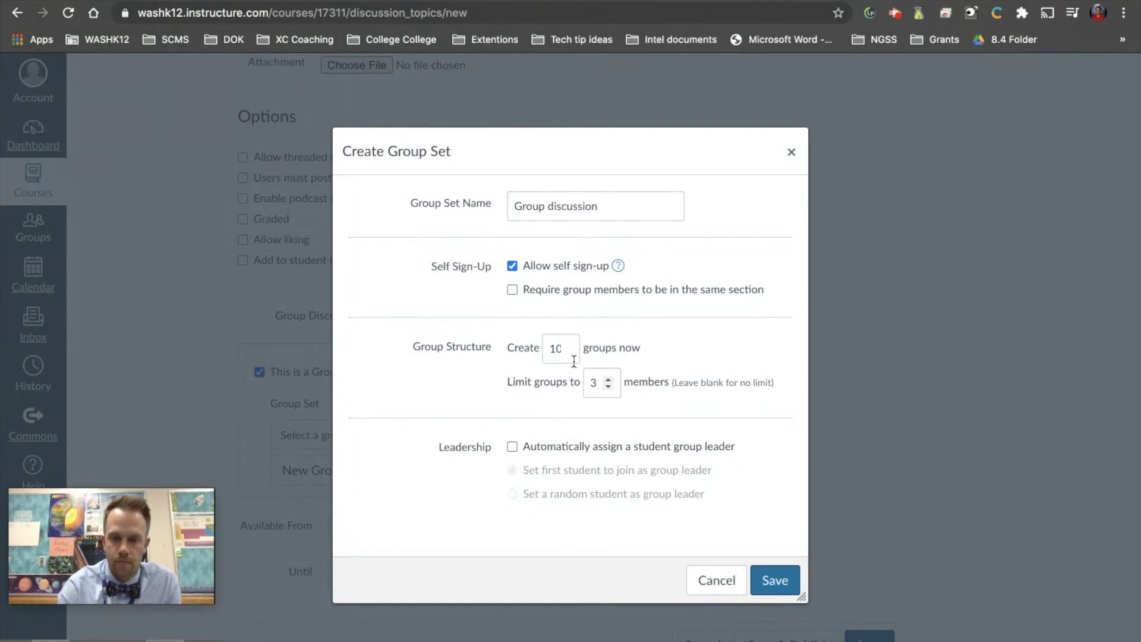
left_click(512, 265)
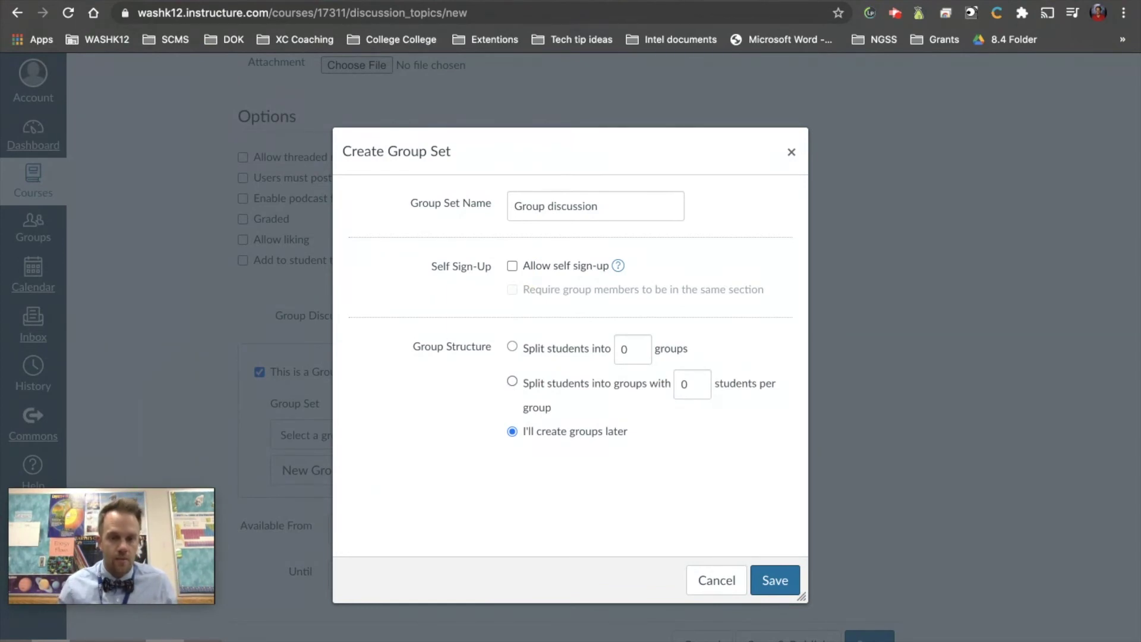
Set the group structure to split students into 10 groups.
left_click(512, 347)
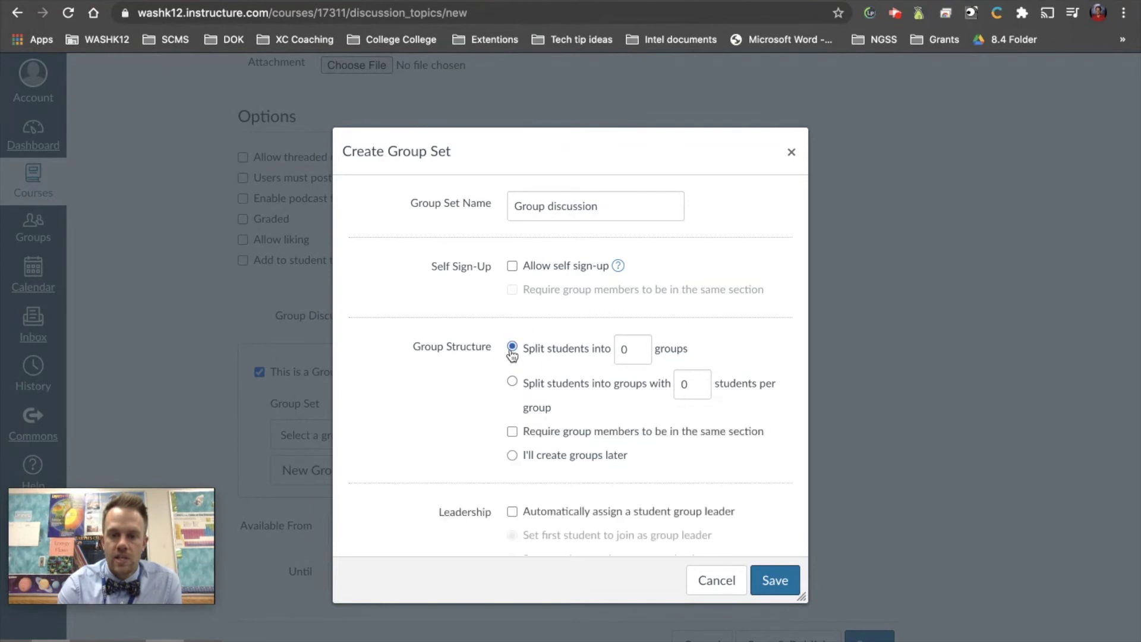
left_click(629, 350)
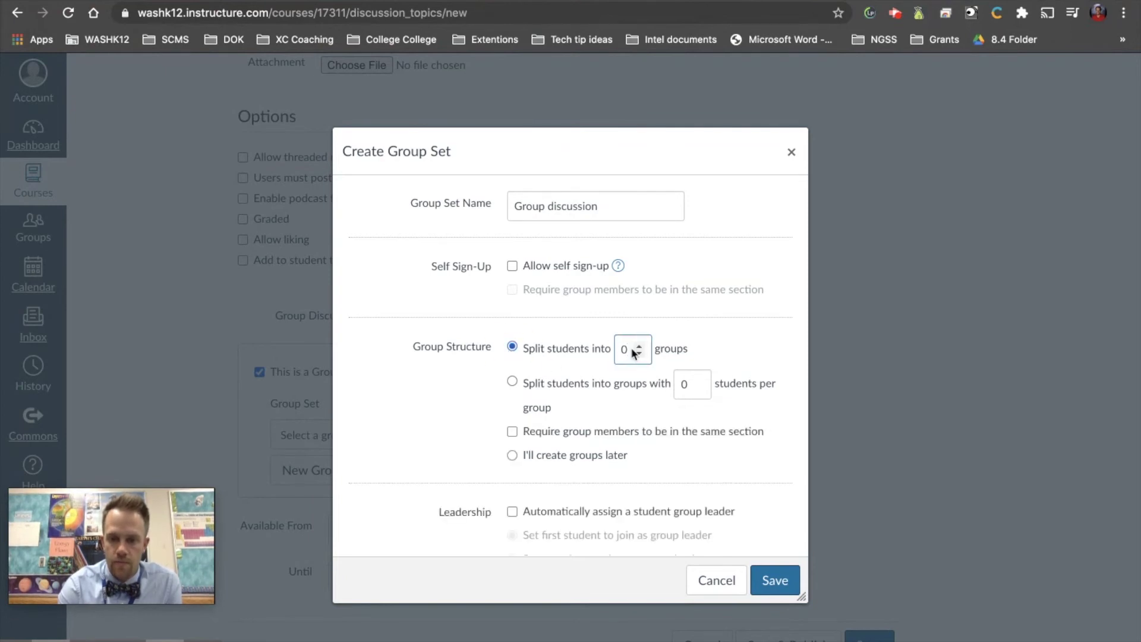
key("BackSpace")
type("10")
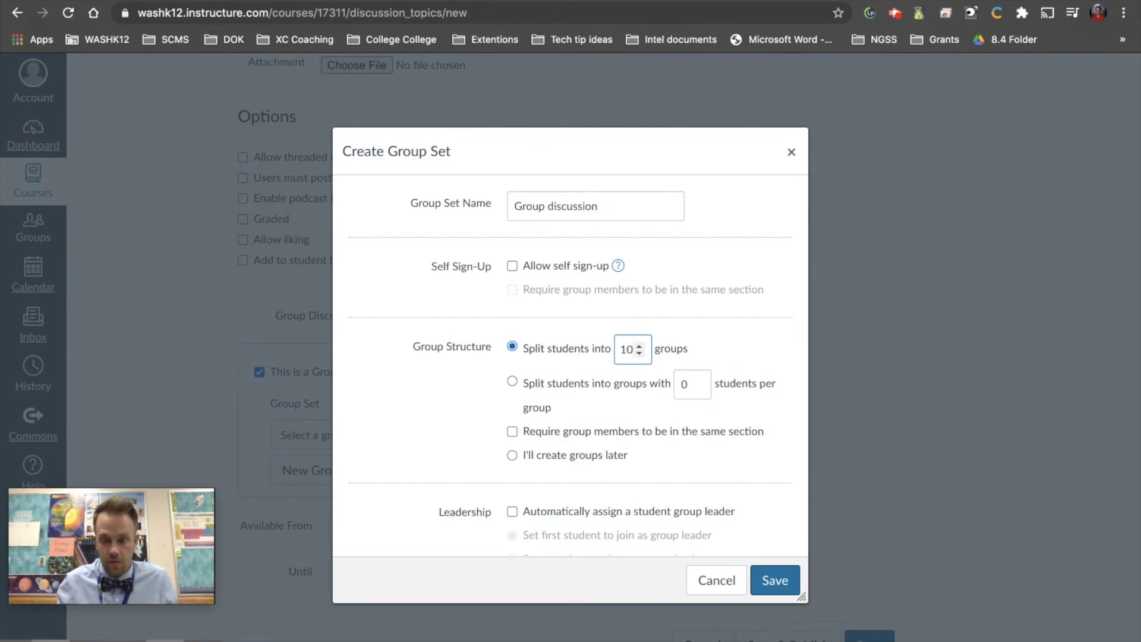
Switch the group structure to splitting by students per group and clear the number of groups.
left_click(511, 381)
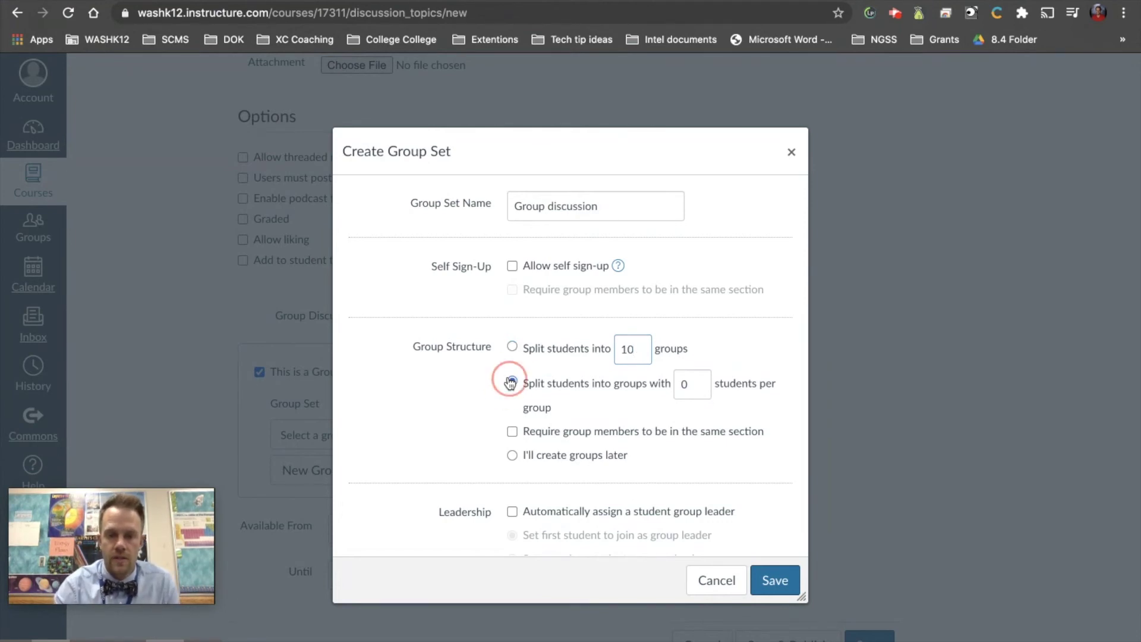
left_click(640, 354)
left_click(639, 354)
key("BackSpace")
left_click(512, 380)
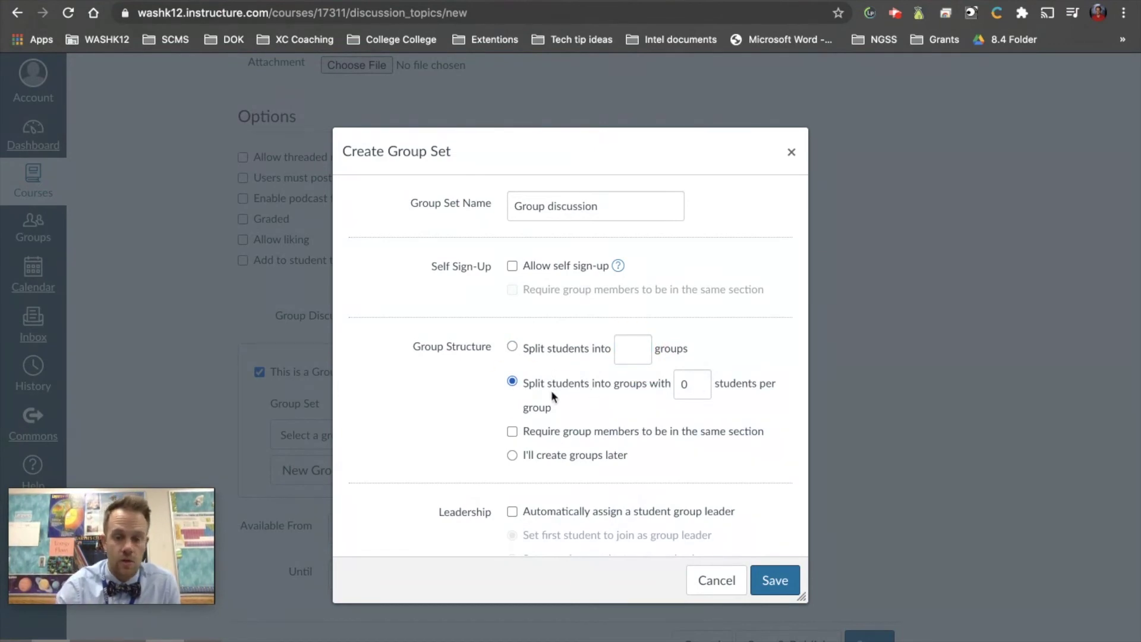
Try group sizes of 2 and 5, settle on 3 students per group, and require members to be in the same section.
left_click(690, 385)
type("2")
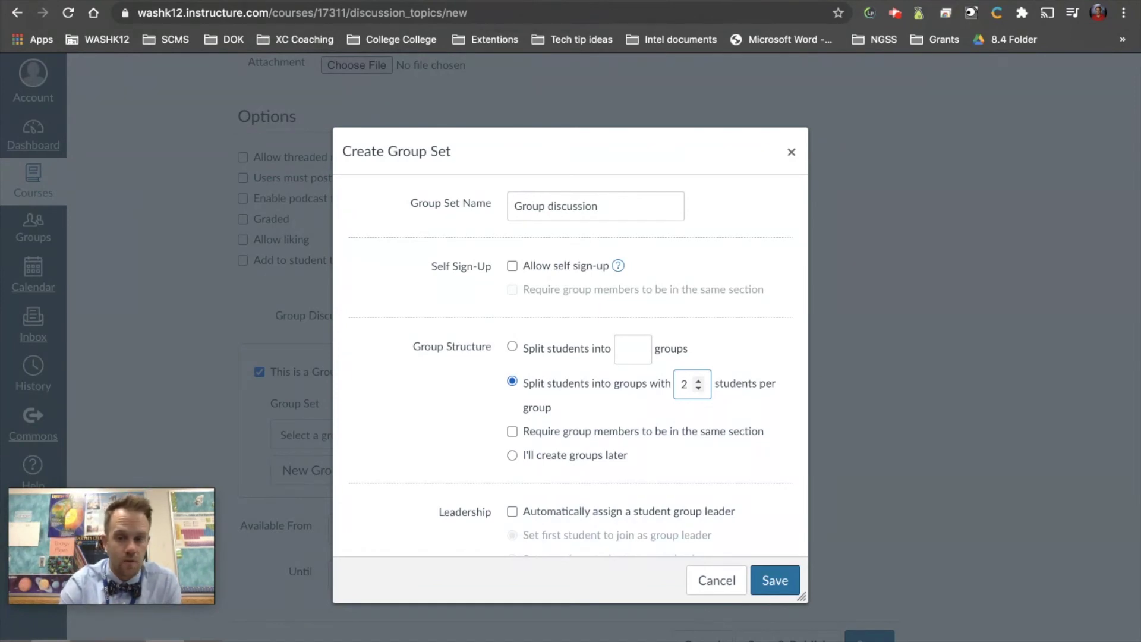
key("BackSpace")
type("5")
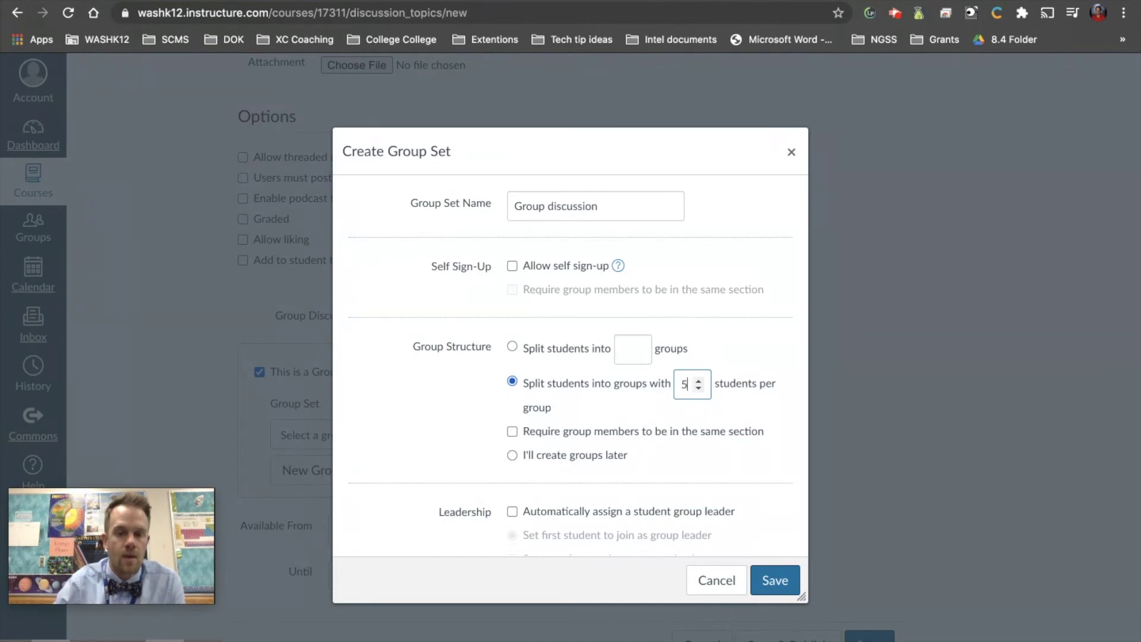
key("BackSpace")
type("3")
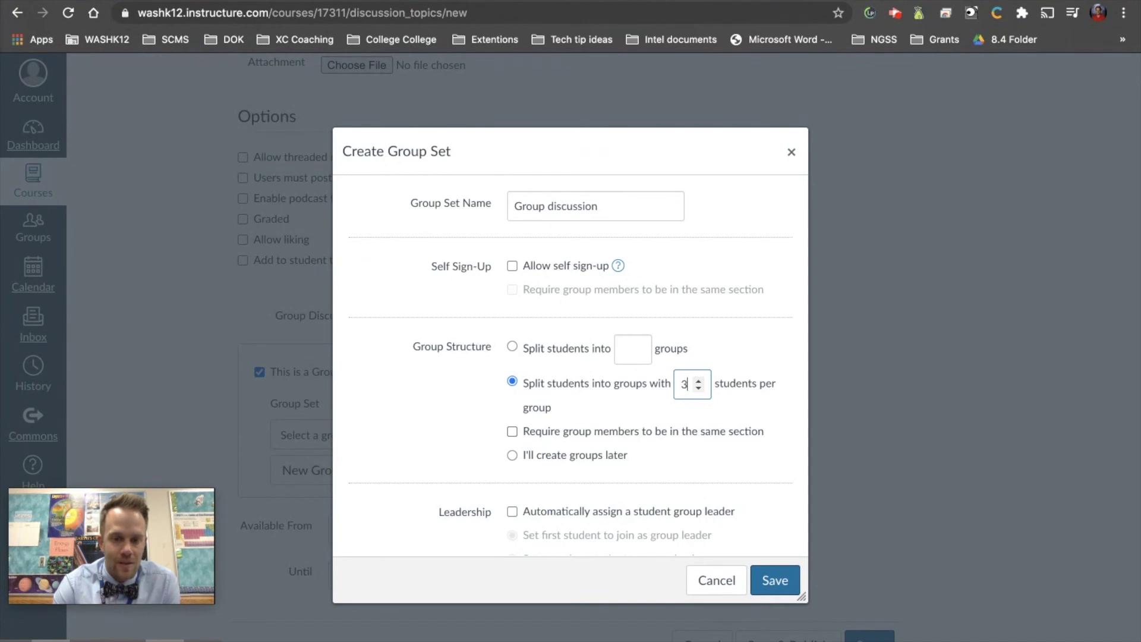
left_click(512, 434)
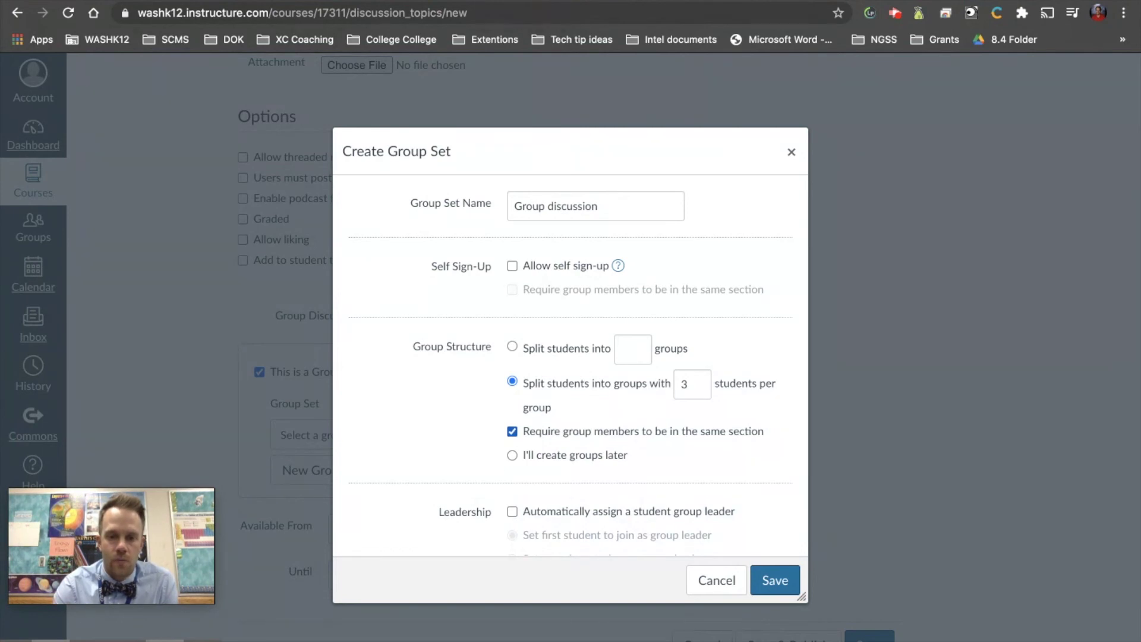
Try the fixed number of groups and create-groups-later options, and return to splitting by students per group.
left_click(513, 347)
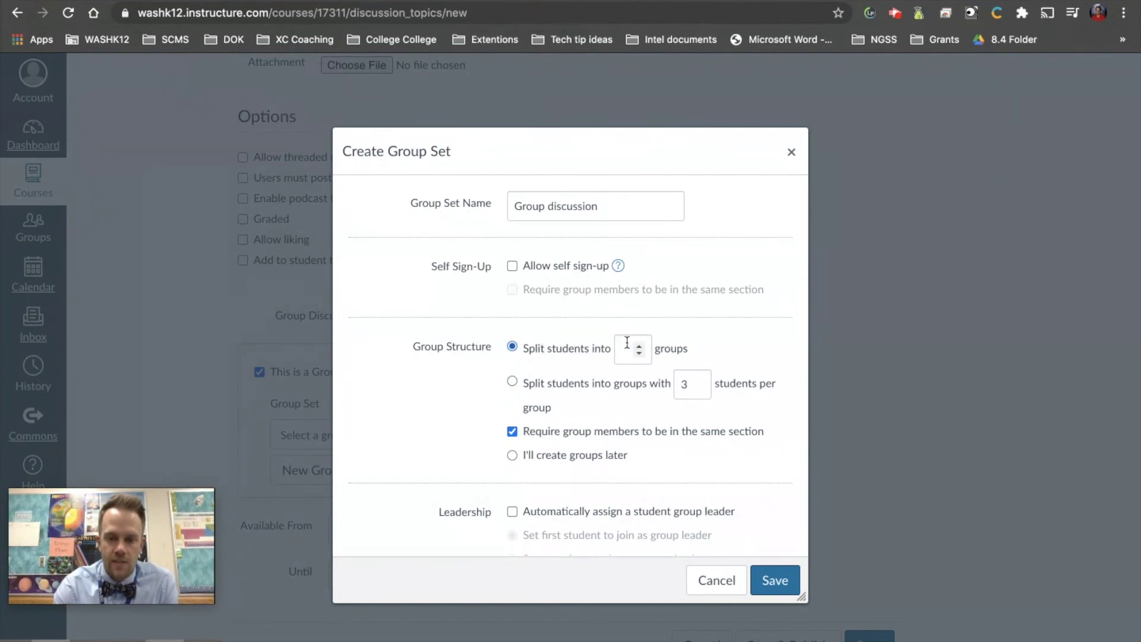
left_click(512, 381)
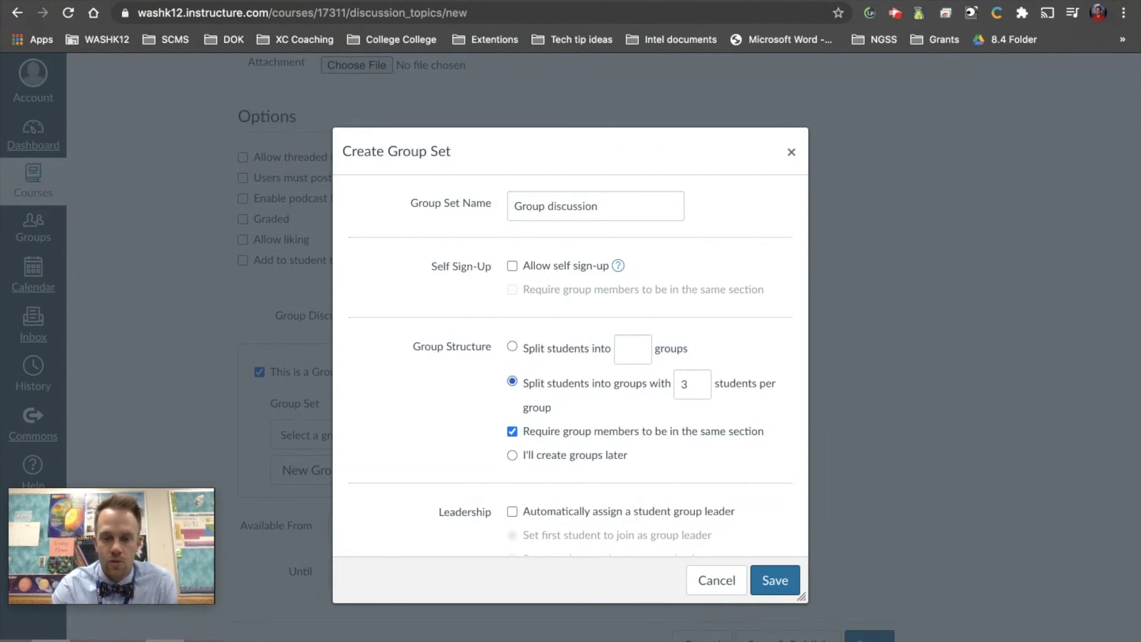
left_click(512, 456)
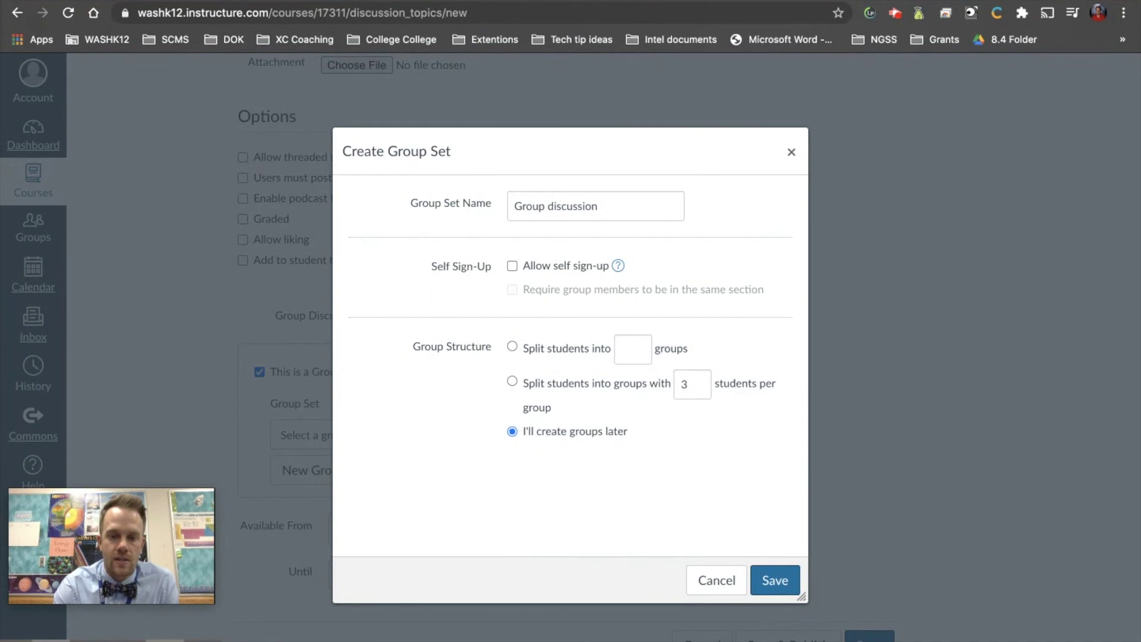
left_click(512, 382)
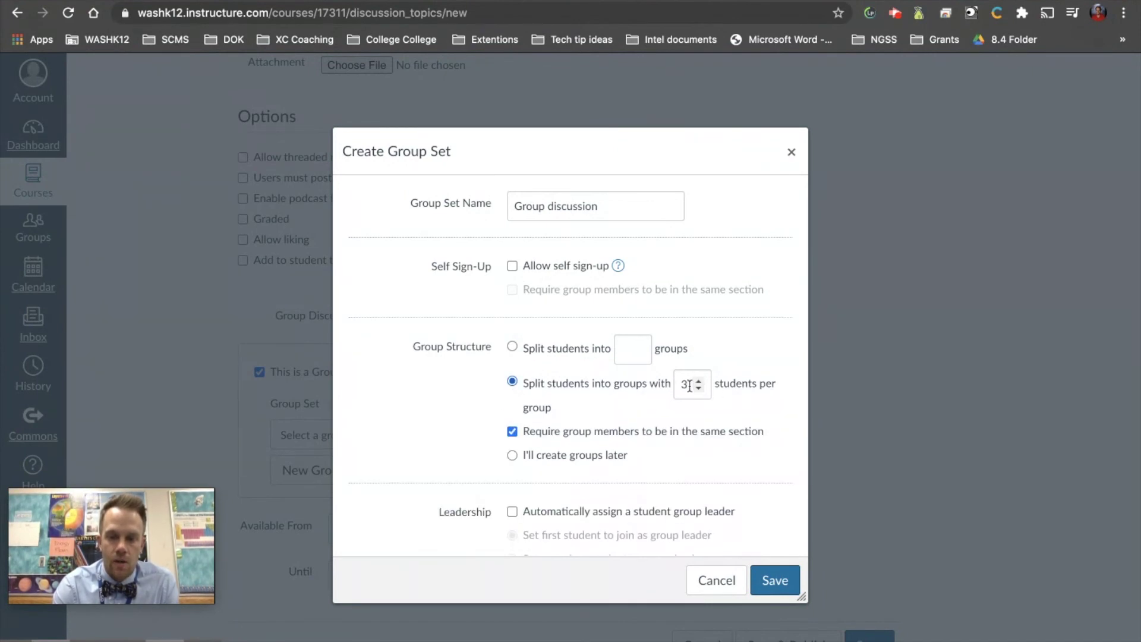
Automatically assign a random student as group leader and save the group set.
scroll(578, 359, "down", 2)
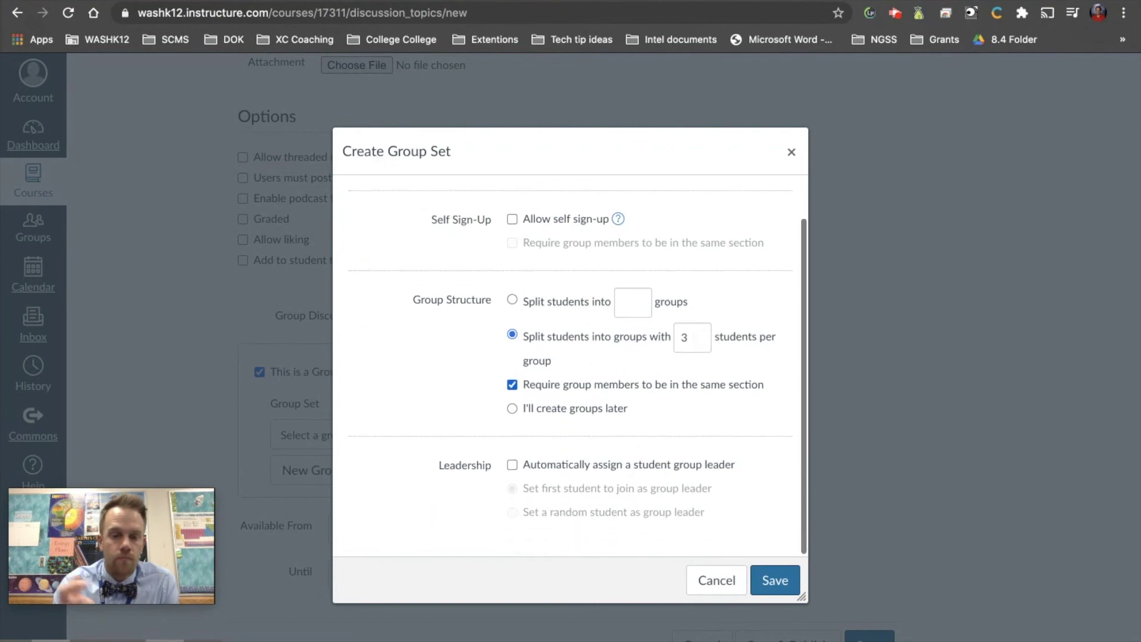
left_click(511, 464)
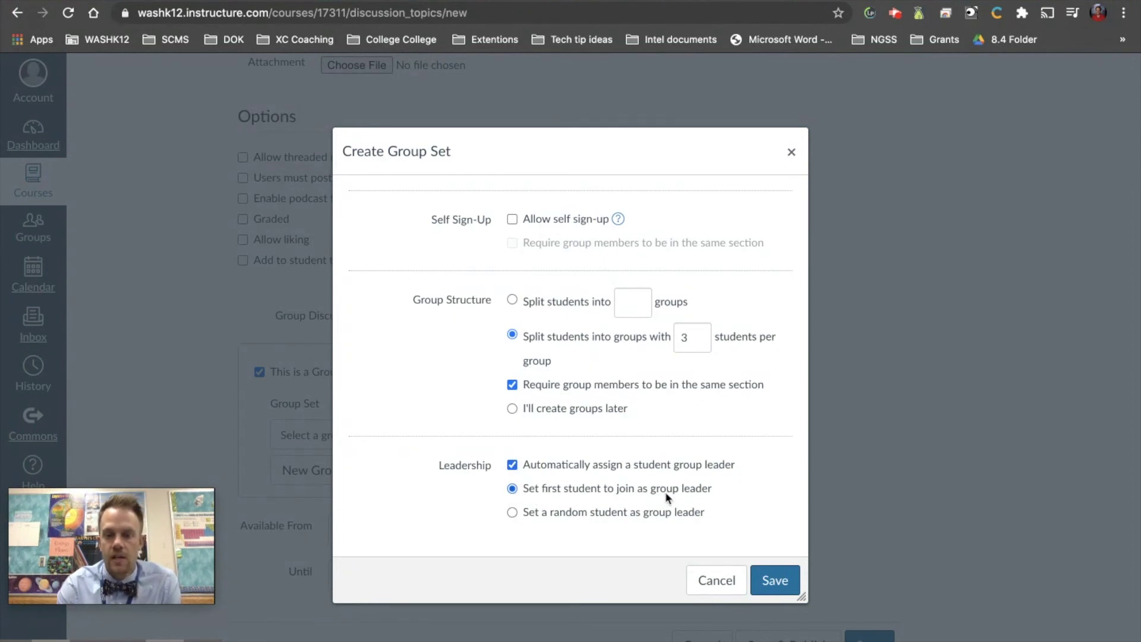
left_click(511, 513)
left_click(769, 578)
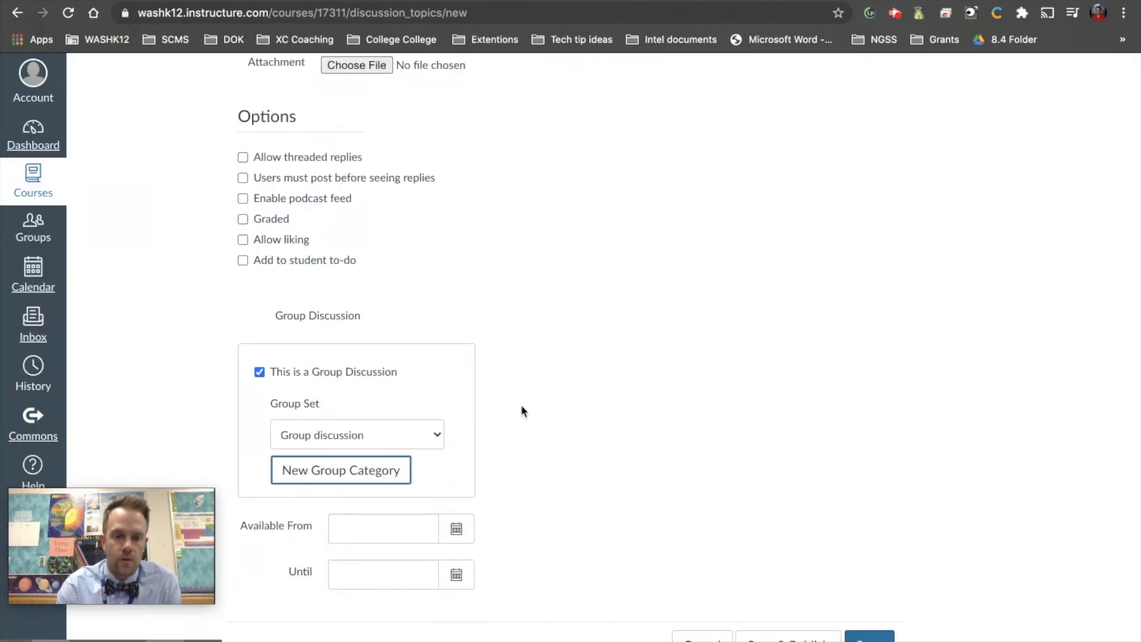
Save the group discussion without publishing it and look through its list of group conversations.
scroll(497, 361, "down", 1)
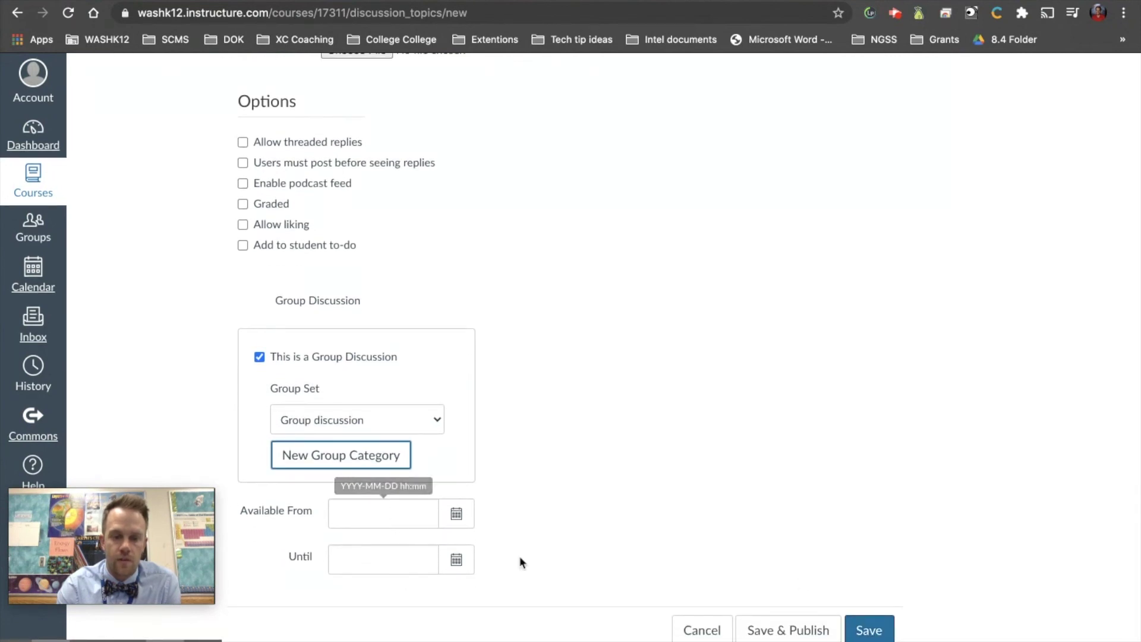
left_click(879, 618)
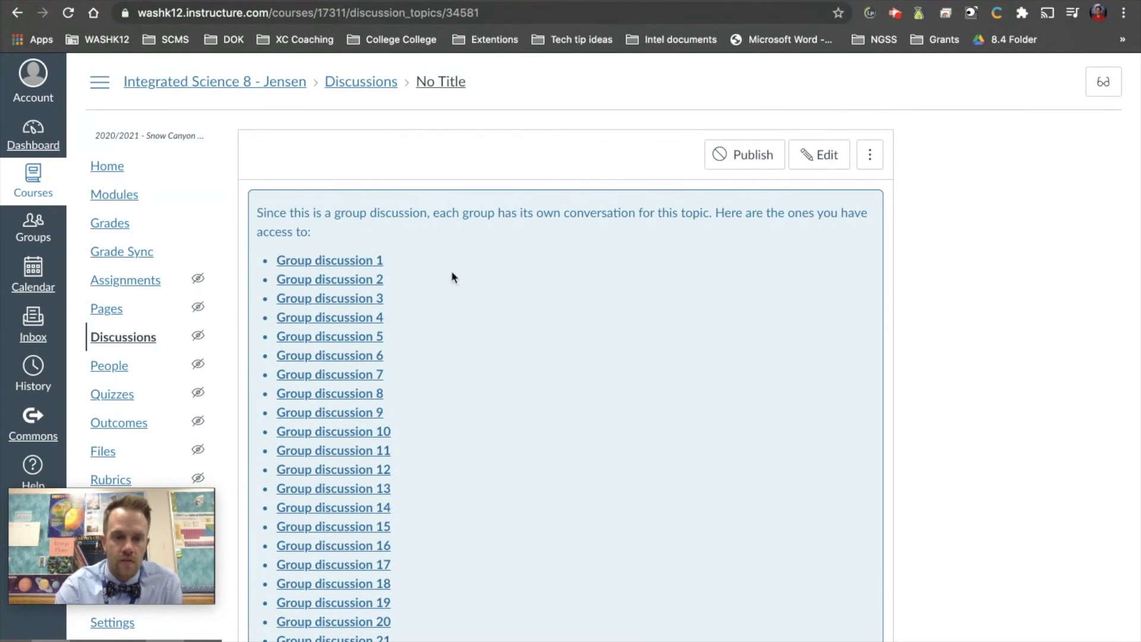
scroll(382, 364, "down", 13)
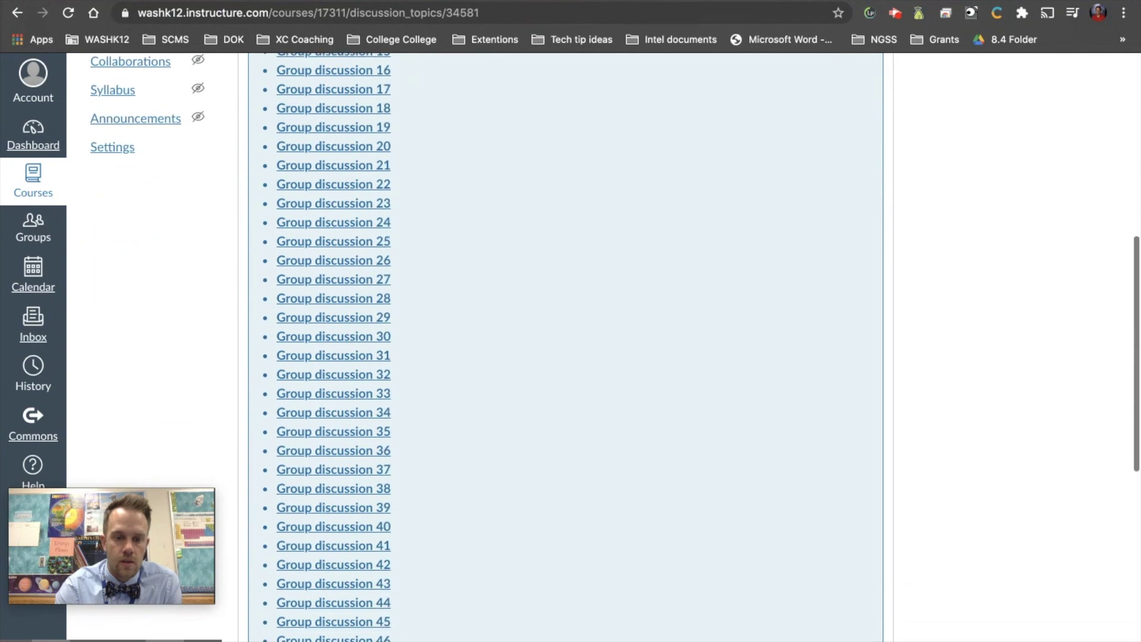
scroll(564, 344, "down", 3)
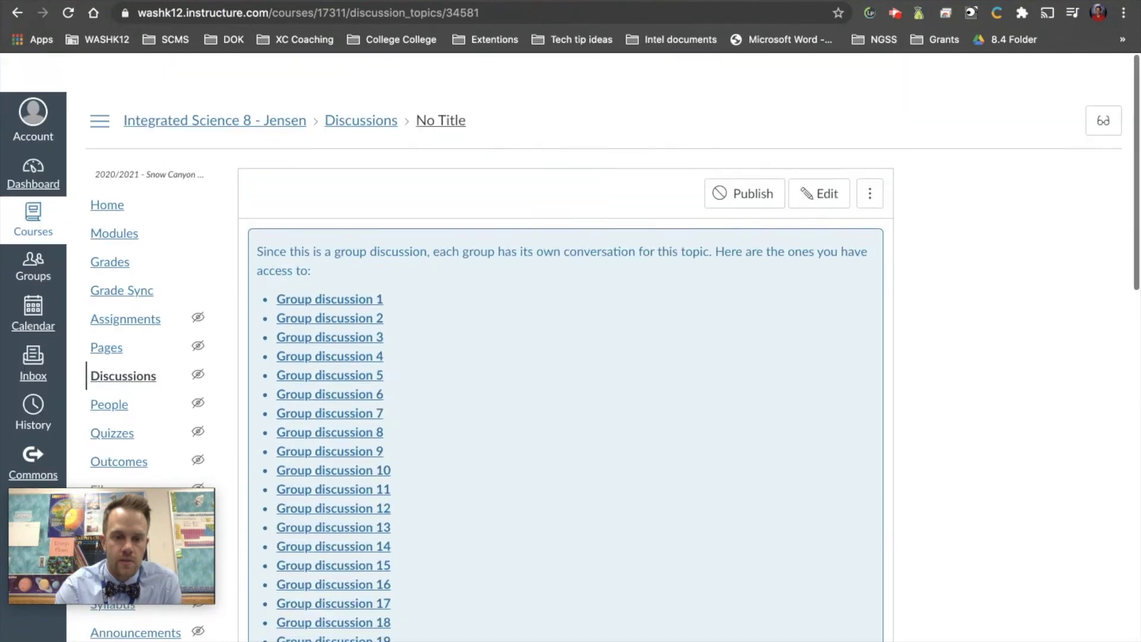
Post the text "reply" as a reply to the untitled group discussion.
left_click(291, 631)
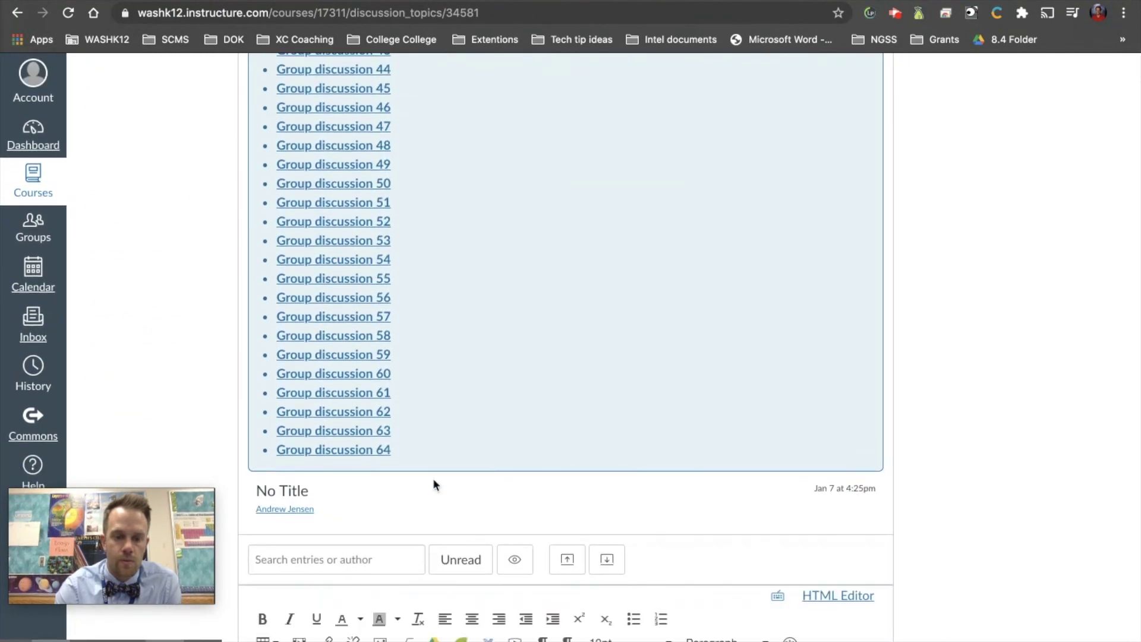
scroll(413, 440, "down", 2)
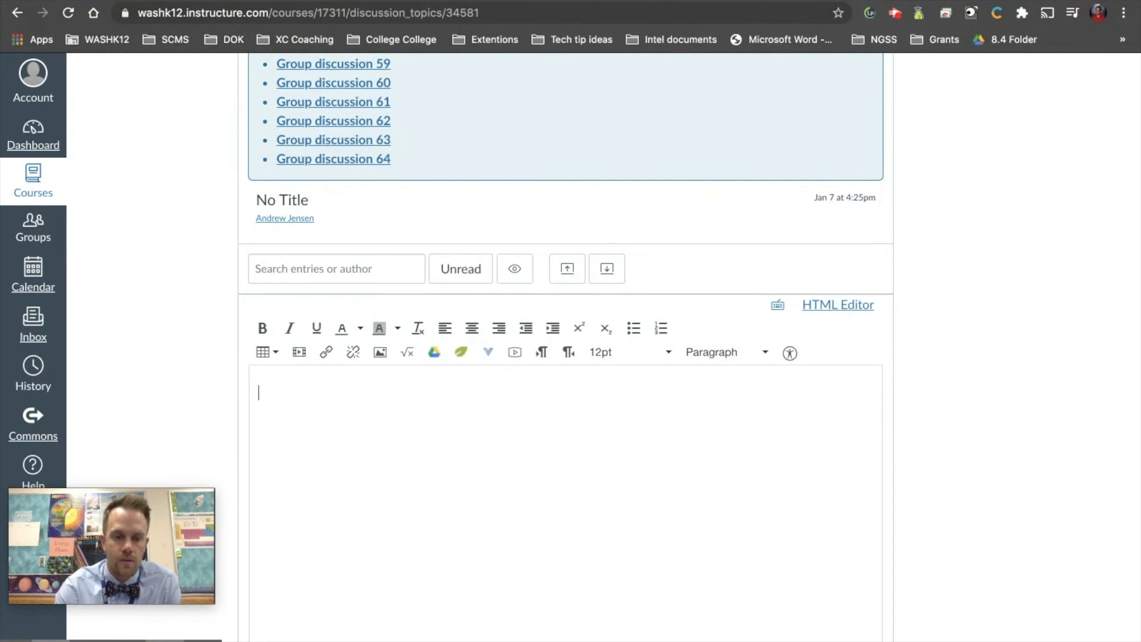
scroll(565, 404, "down", 2)
type("rely")
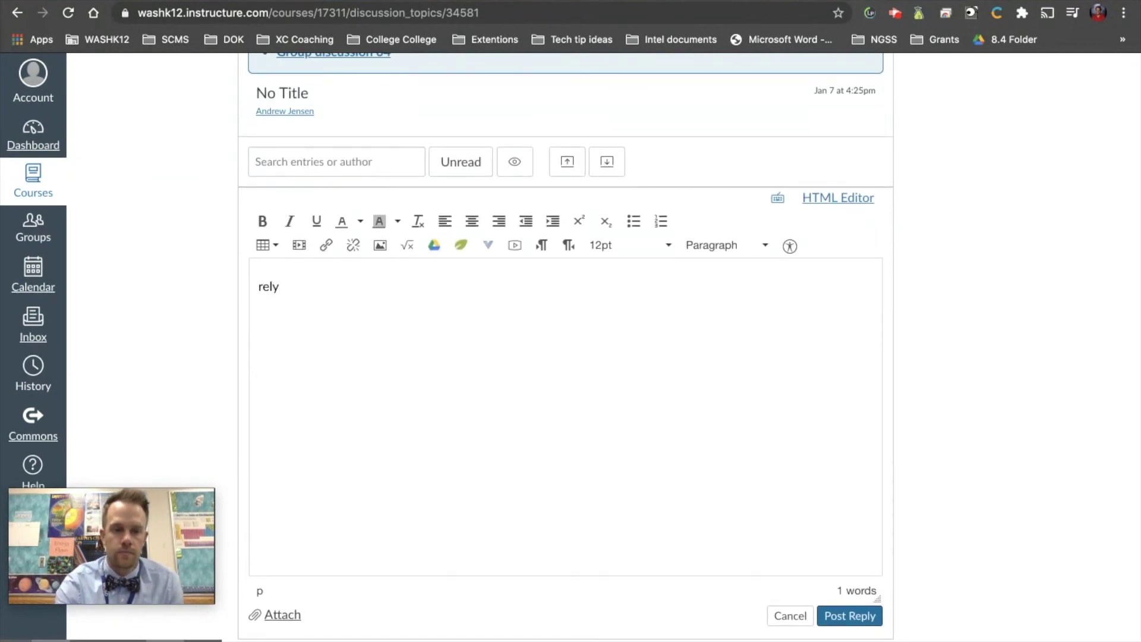
key("BackSpace")
key("BackSpace")
type("ply")
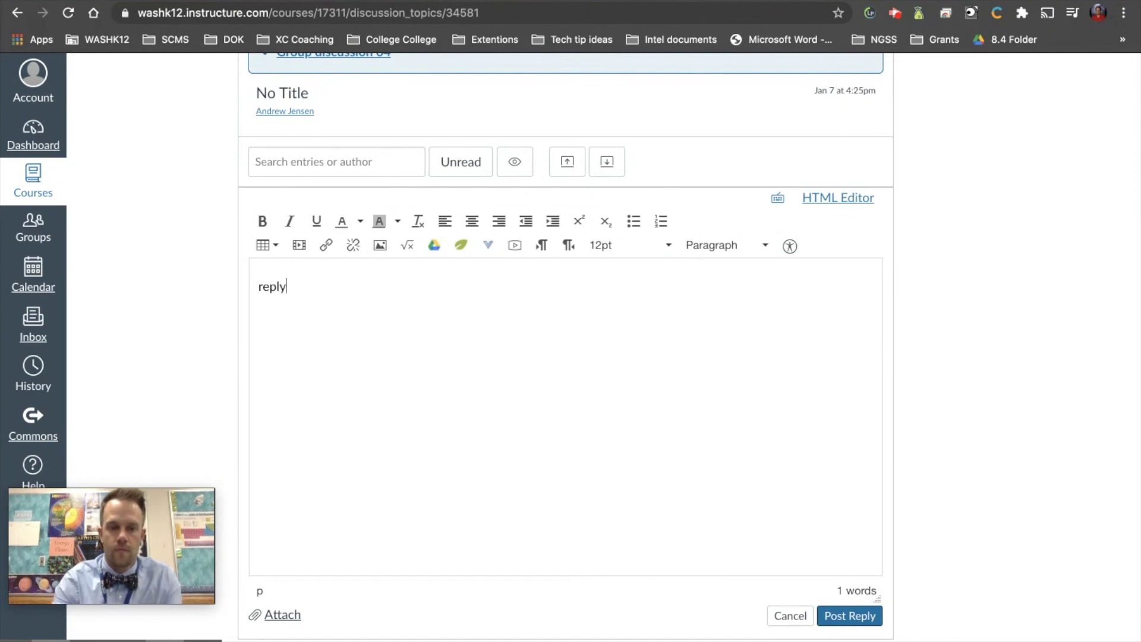
left_click(863, 616)
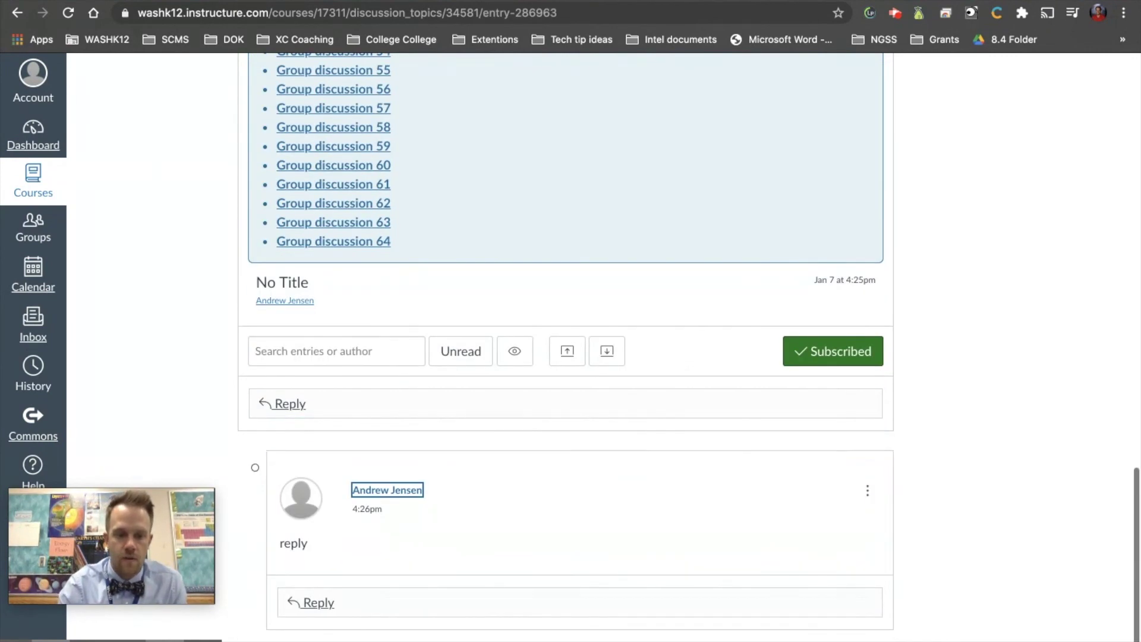
Respond to the posted reply with the comment "Great comment." and post it.
left_click(351, 601)
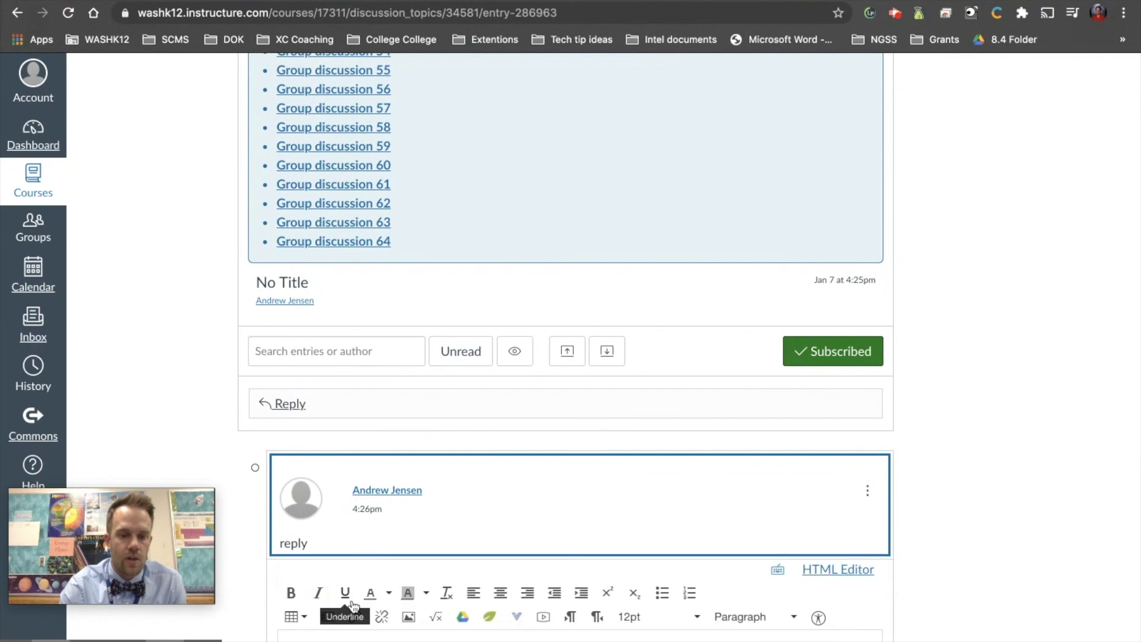
type("Great comment")
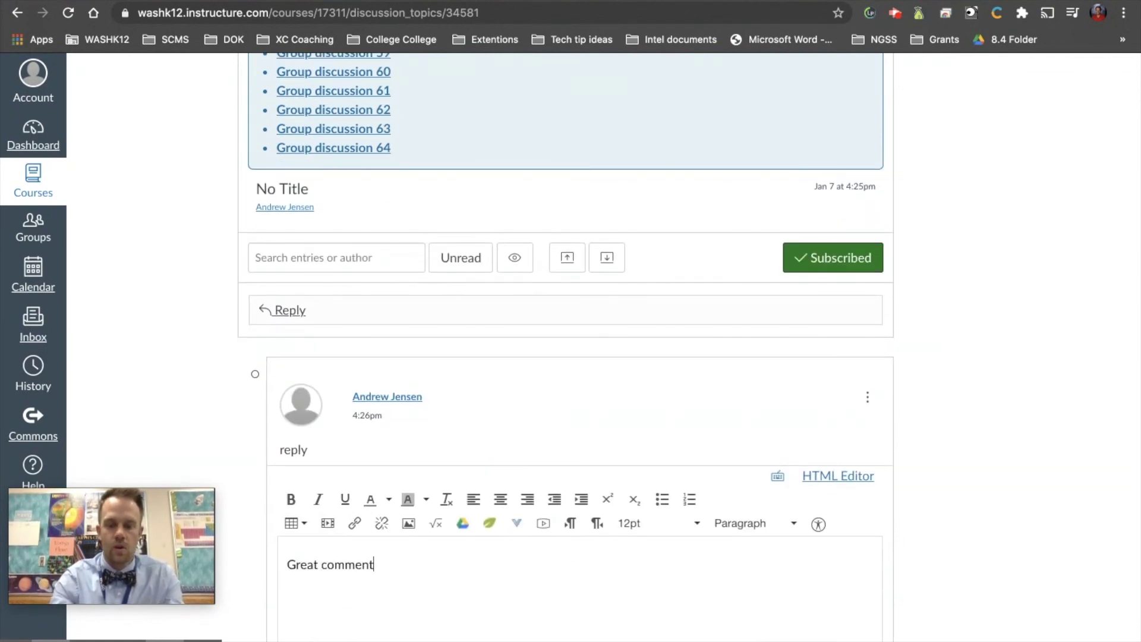
type(".")
scroll(333, 591, "down", 5)
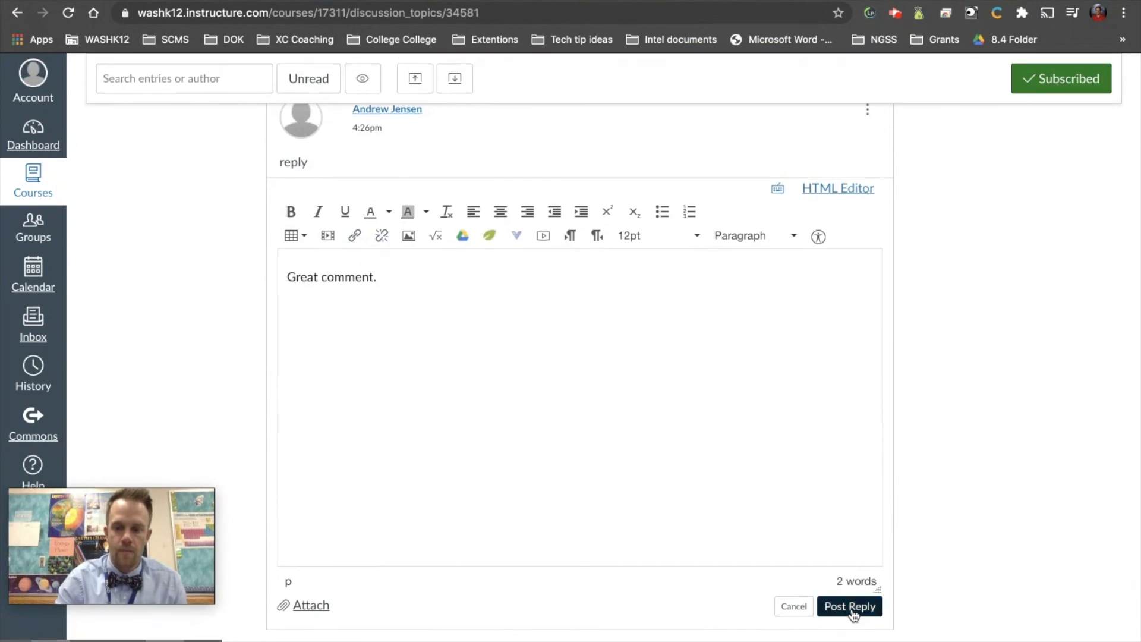
left_click(851, 606)
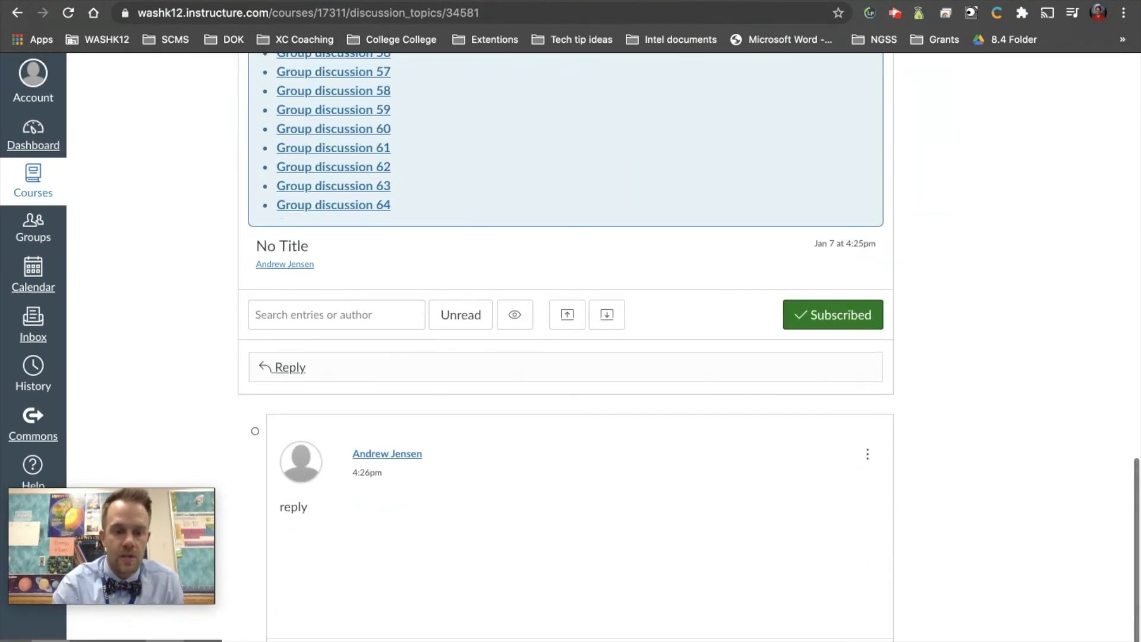